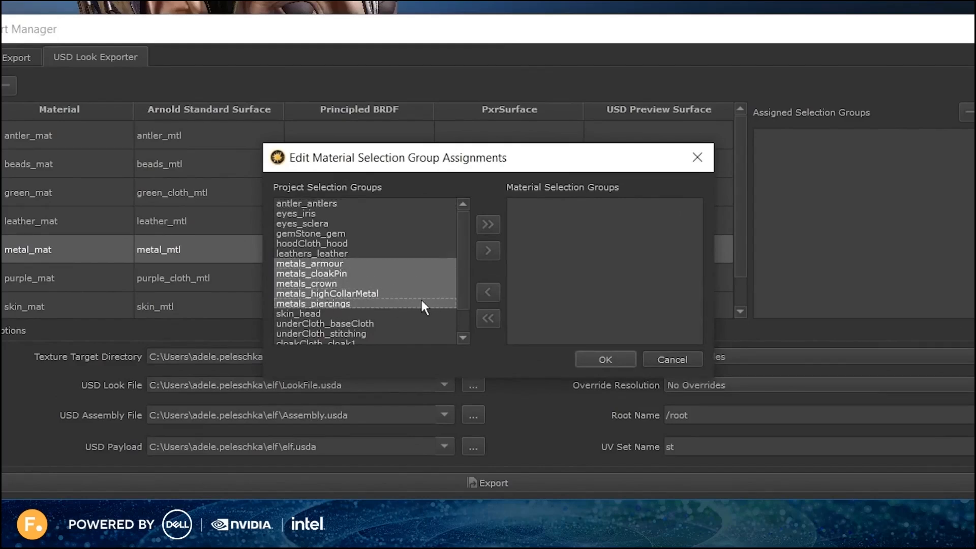
- Try adding all project selection groups to metal_mat and removing metals_armour, and clear the assigned list
{"action": "left_click", "coordinate": [490, 251]}
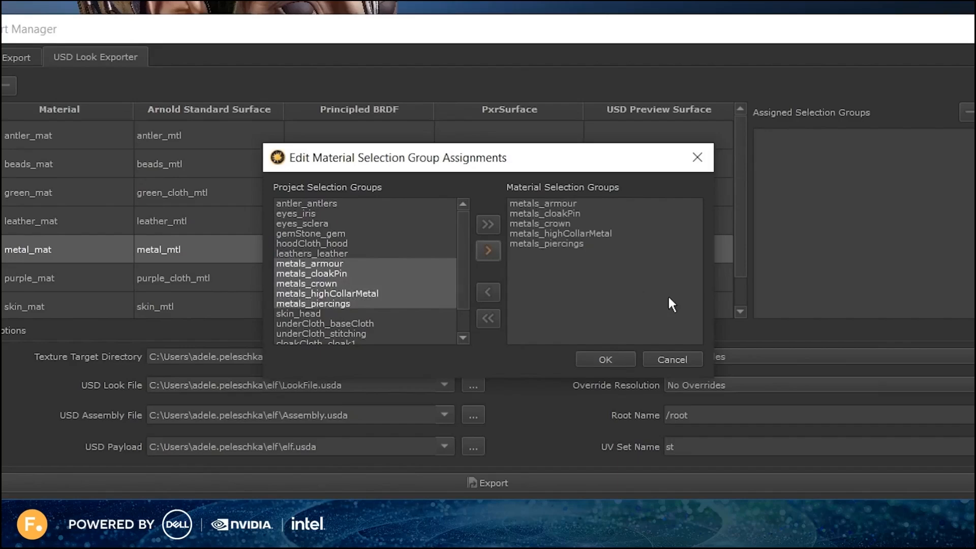
{"action": "left_click", "coordinate": [484, 226]}
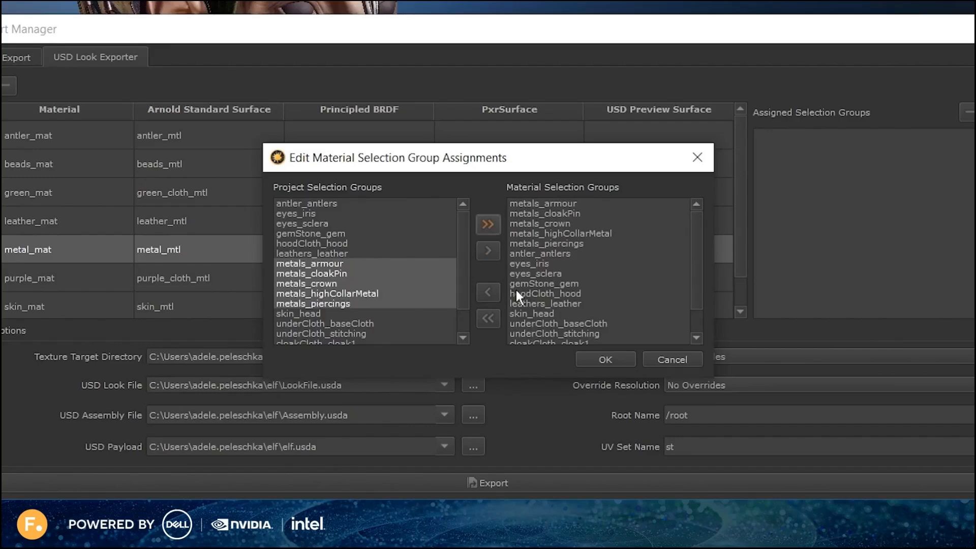
{"action": "left_click", "coordinate": [543, 203]}
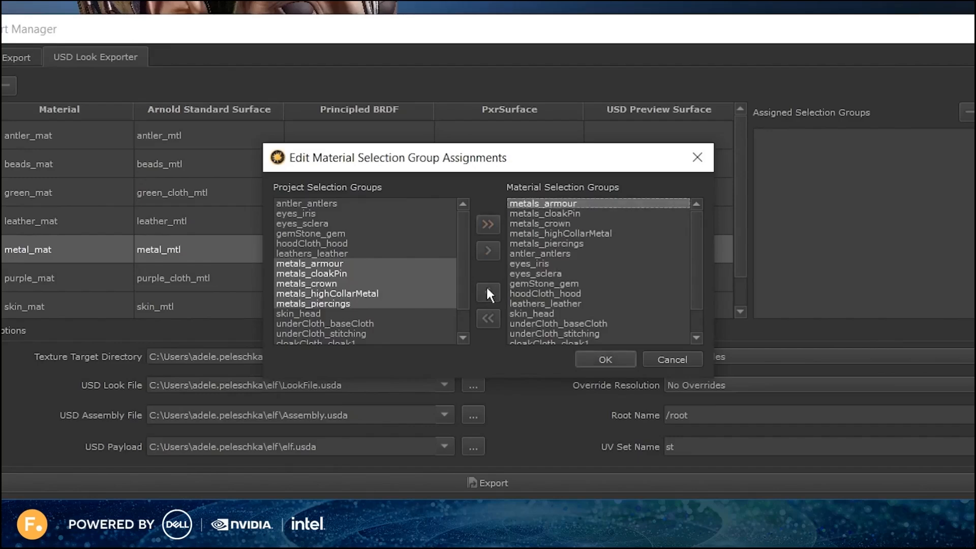
{"action": "left_click", "coordinate": [488, 292]}
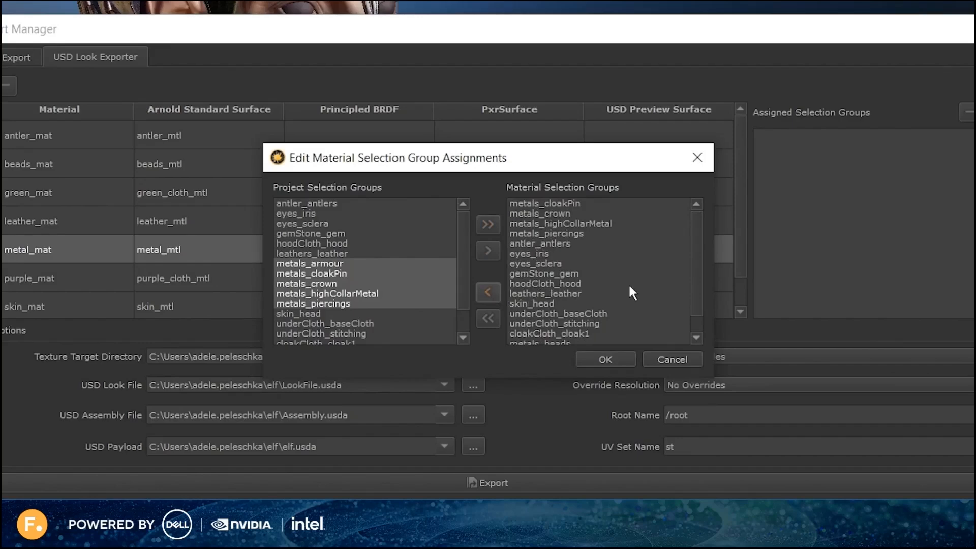
{"action": "left_click", "coordinate": [488, 318]}
- Assign metals_armour, metals_cloakPin, metals_crown, metals_highCollarMetal and metals_piercings to metal_mat and accept the assignments
{"action": "left_click", "coordinate": [488, 251]}
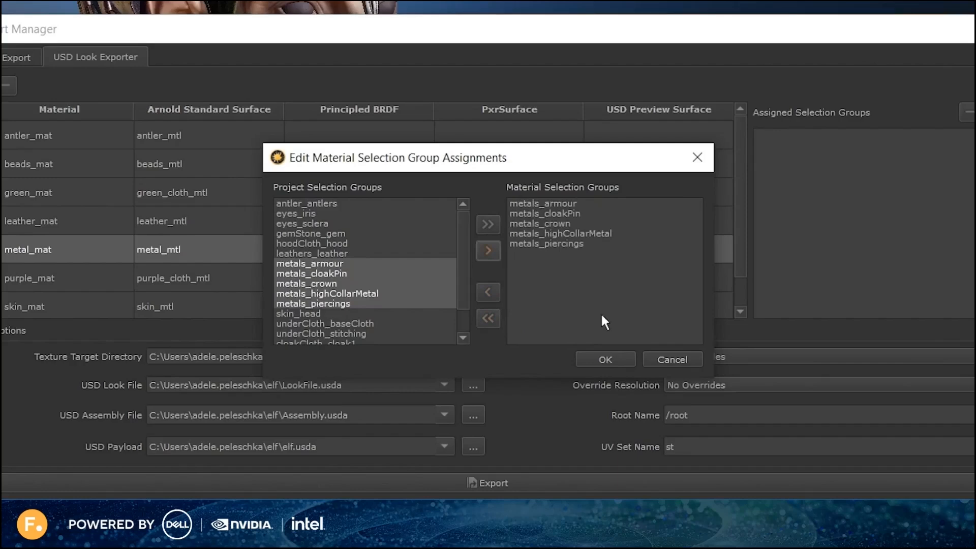
{"action": "left_click", "coordinate": [614, 361]}
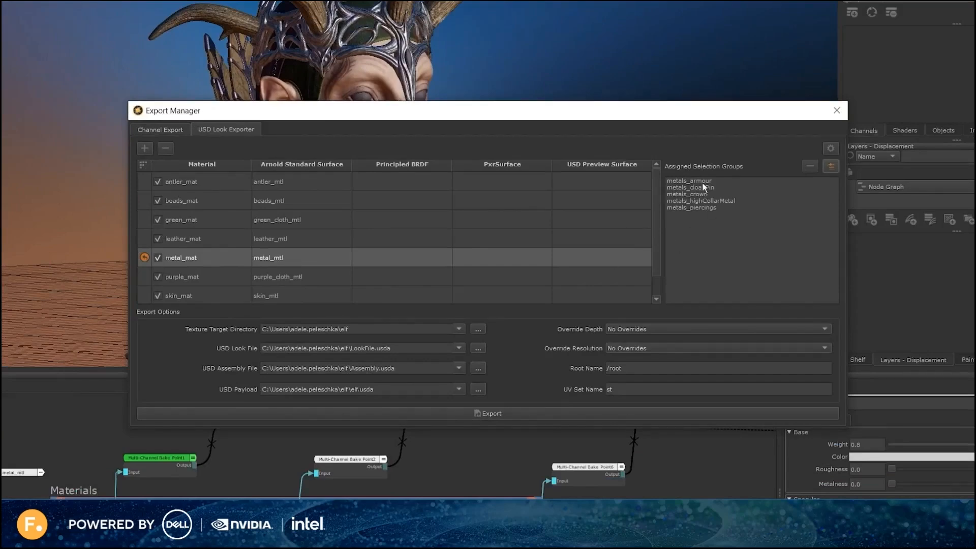
- Assign the matching project selection groups to antler_mat and beads_mat
{"action": "left_click", "coordinate": [326, 182]}
{"action": "left_click", "coordinate": [831, 167]}
{"action": "left_click", "coordinate": [325, 201]}
- Assign the matching cloth selection groups to green_mat and accept the assignments
{"action": "left_click", "coordinate": [325, 220]}
{"action": "left_click", "coordinate": [831, 166]}
{"action": "left_click", "coordinate": [388, 253]}
{"action": "left_click", "coordinate": [397, 287], "text": "ctrl"}
{"action": "left_click", "coordinate": [397, 294], "text": "ctrl"}
{"action": "left_click", "coordinate": [566, 331]}
- Assign the matching project selection groups to leather_mat and purple_mat
{"action": "left_click", "coordinate": [831, 166]}
{"action": "left_click", "coordinate": [325, 239]}
{"action": "left_click", "coordinate": [325, 276]}
{"action": "left_click", "coordinate": [831, 166]}
- Assign the eyes_iris, eyes_sclera and skin_head selection groups to skin_mat and accept the assignments
{"action": "left_click", "coordinate": [325, 295]}
{"action": "left_click", "coordinate": [831, 166]}
{"action": "left_click", "coordinate": [368, 234]}
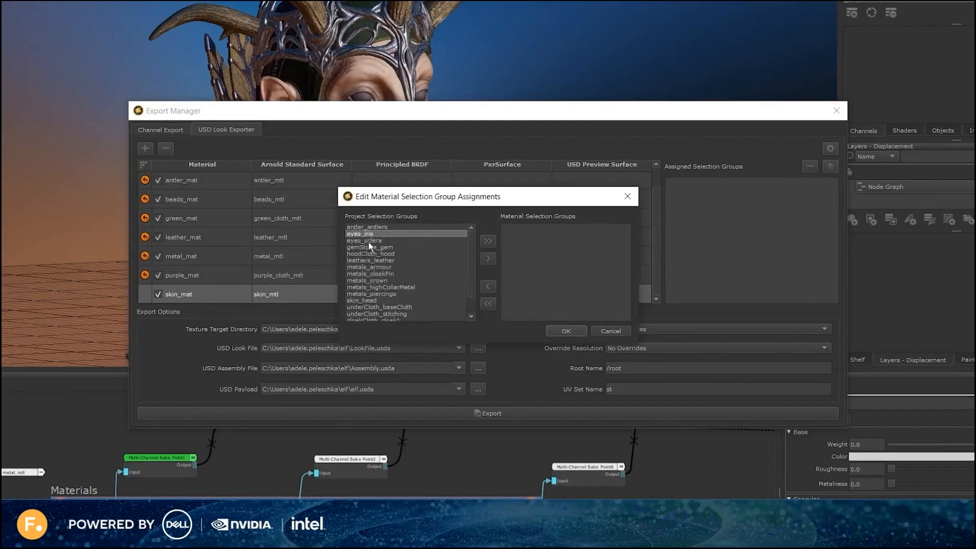
{"action": "left_click", "coordinate": [369, 241], "text": "ctrl"}
{"action": "left_click", "coordinate": [362, 300], "text": "ctrl"}
{"action": "left_click", "coordinate": [488, 259]}
{"action": "left_click", "coordinate": [566, 331]}
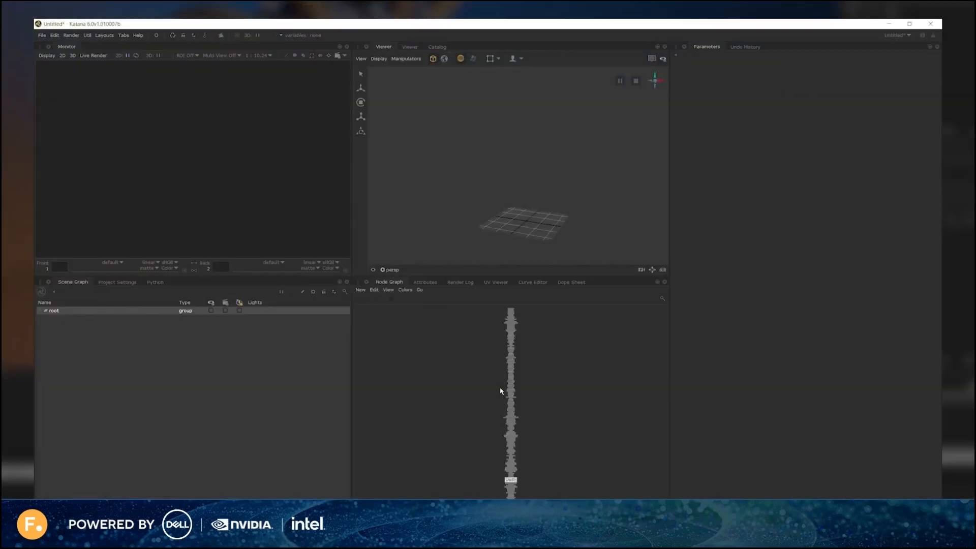
- Switch to Katana, expand the root location in the scene graph and select a range of its child locations
{"action": "left_click", "coordinate": [510, 467]}
{"action": "double_click", "coordinate": [118, 312]}
{"action": "left_click", "coordinate": [152, 342]}
{"action": "left_click", "coordinate": [152, 389], "text": "shift"}
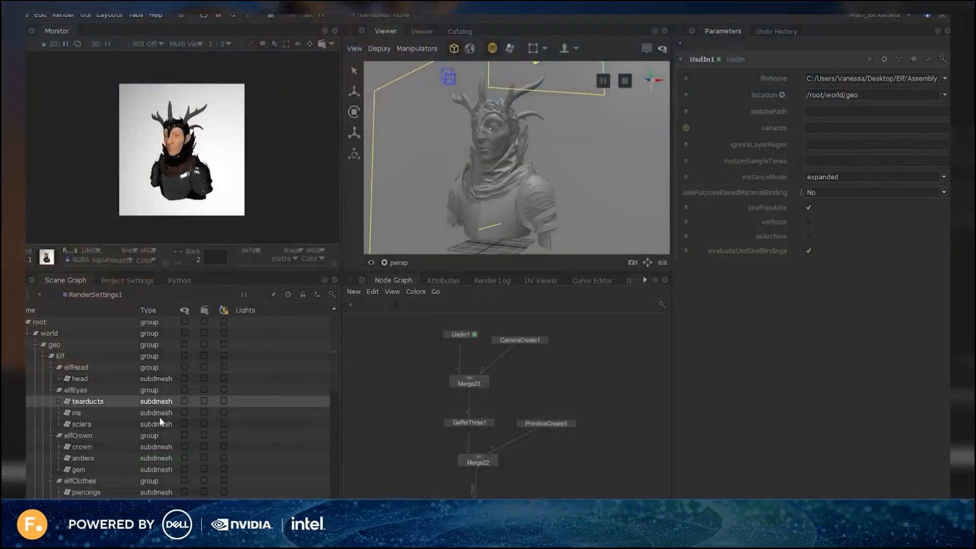
- Examine the Elf asset's meshes in the scene graph and select its materials from Fabric through Material1
{"action": "scroll", "coordinate": [160, 403], "scroll_direction": "down", "scroll_amount": 3}
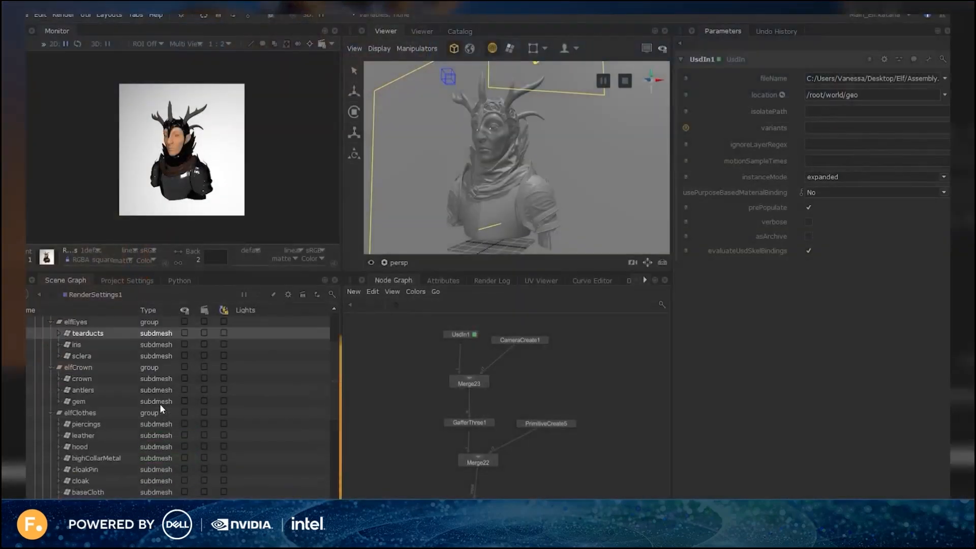
{"action": "scroll", "coordinate": [159, 404], "scroll_direction": "down", "scroll_amount": 2}
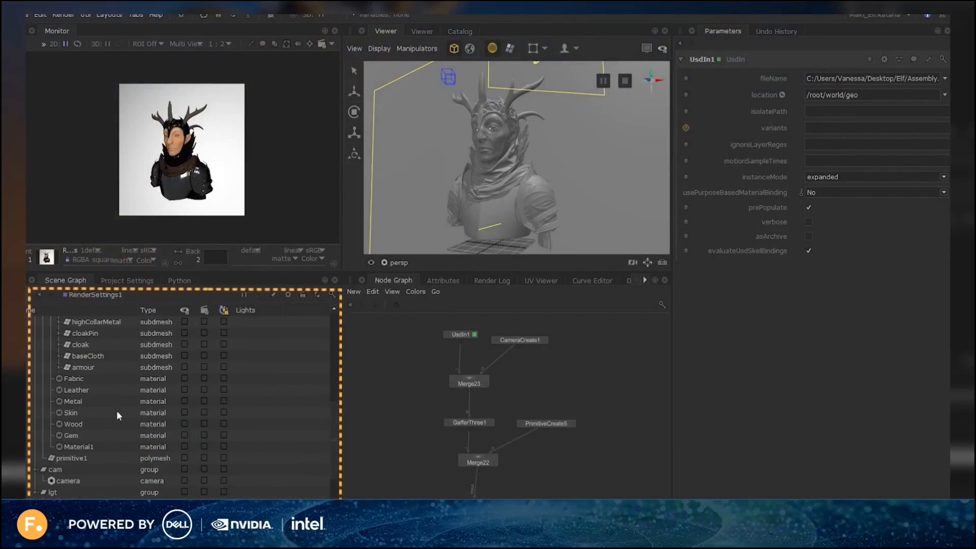
{"action": "left_click_drag", "start_coordinate": [114, 379], "coordinate": [116, 447]}
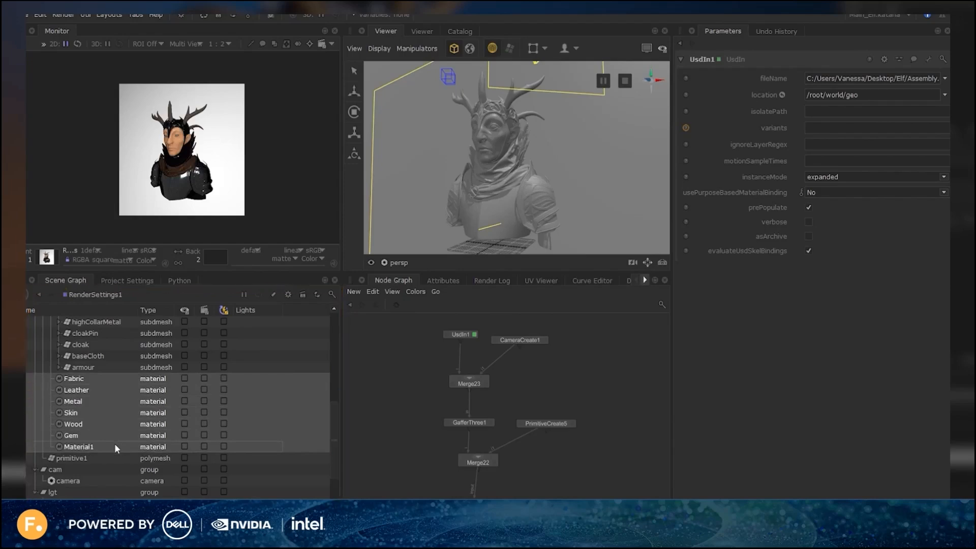
{"action": "scroll", "coordinate": [115, 443], "scroll_direction": "down", "scroll_amount": 1}
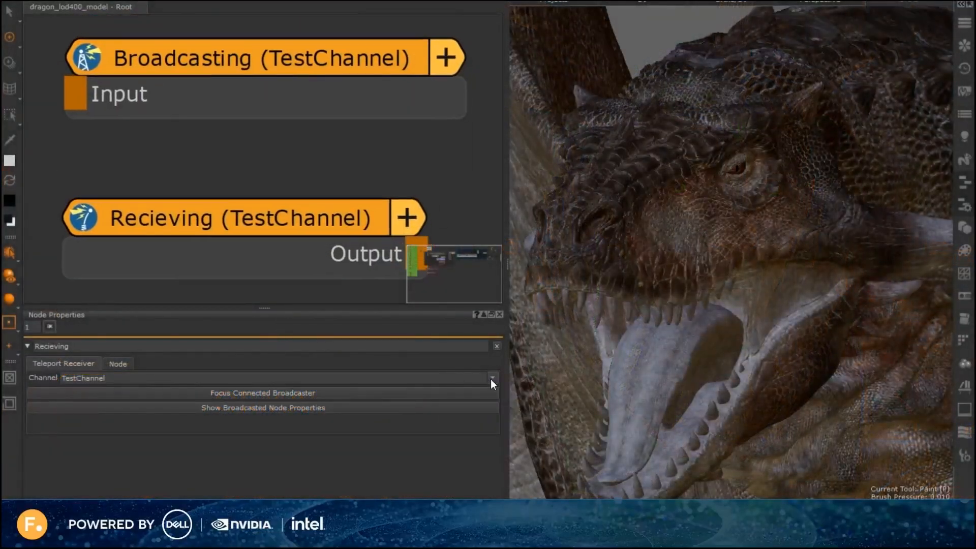
- Switch to Mari and clear the channel of the Recieving teleport node
{"action": "double_click", "coordinate": [136, 380]}
{"action": "key", "text": "BackSpace"}
{"action": "key", "text": "Return"}
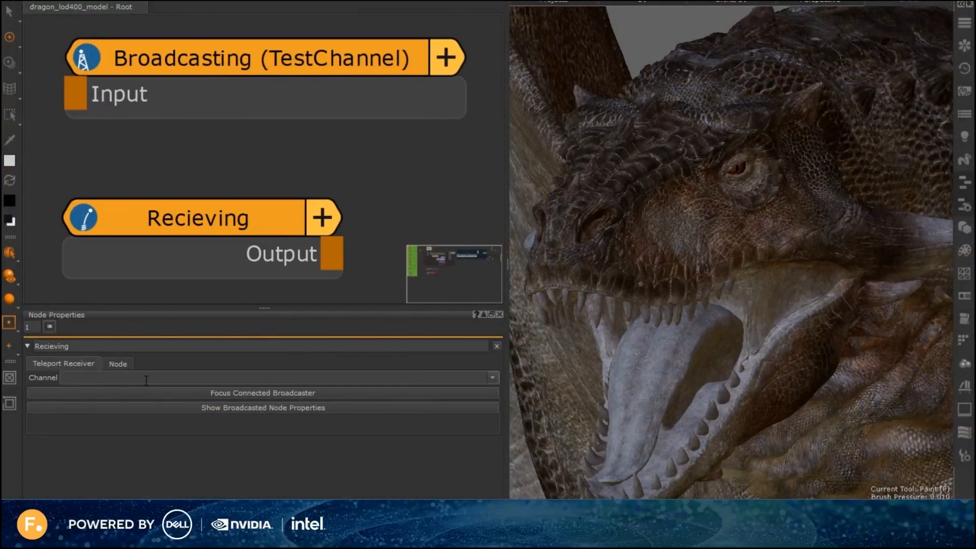
- Set the Recieving teleport node's channel to TestChannel from the available channels
{"action": "left_click", "coordinate": [492, 378]}
{"action": "left_click", "coordinate": [156, 393]}
{"action": "left_click", "coordinate": [491, 380]}
{"action": "left_click", "coordinate": [490, 389]}
{"action": "left_click", "coordinate": [493, 379]}
{"action": "left_click", "coordinate": [493, 395]}
{"action": "left_click", "coordinate": [494, 380]}
{"action": "left_click", "coordinate": [493, 389]}
{"action": "left_click", "coordinate": [494, 380]}
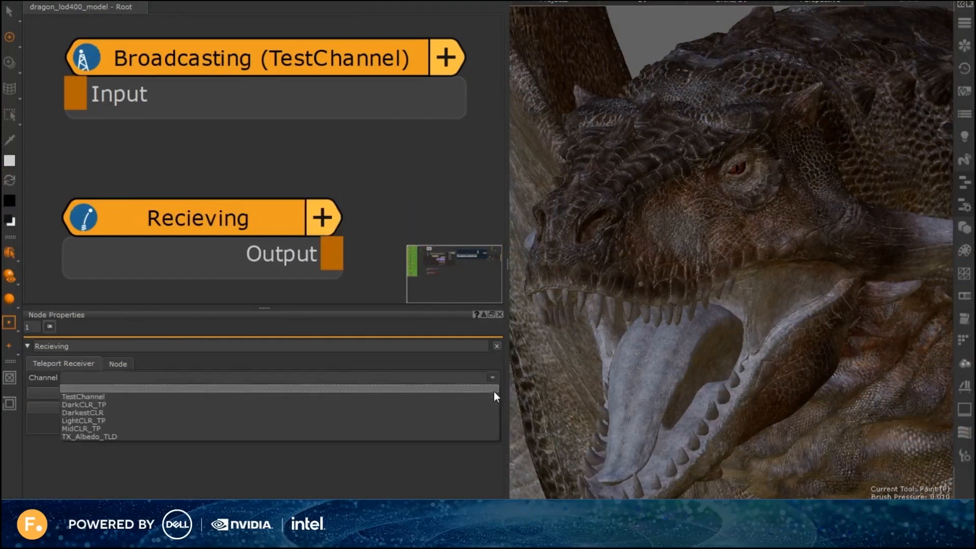
{"action": "left_click", "coordinate": [493, 395]}
- Open the preferences and set the Teleport Broadcast node category color to green
{"action": "left_click", "coordinate": [30, 1]}
{"action": "left_click", "coordinate": [37, 2]}
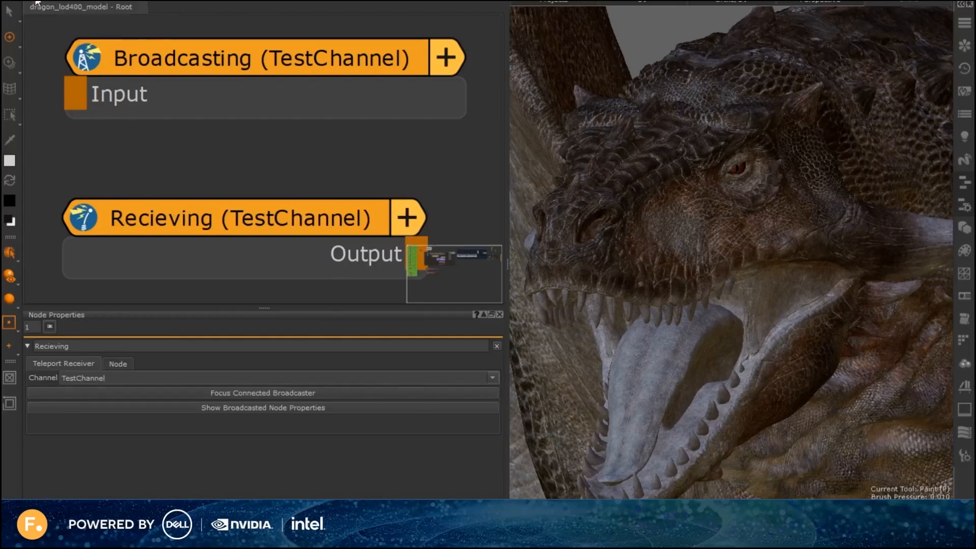
{"action": "left_click_drag", "start_coordinate": [622, 227], "coordinate": [758, 227]}
{"action": "left_click", "coordinate": [511, 159]}
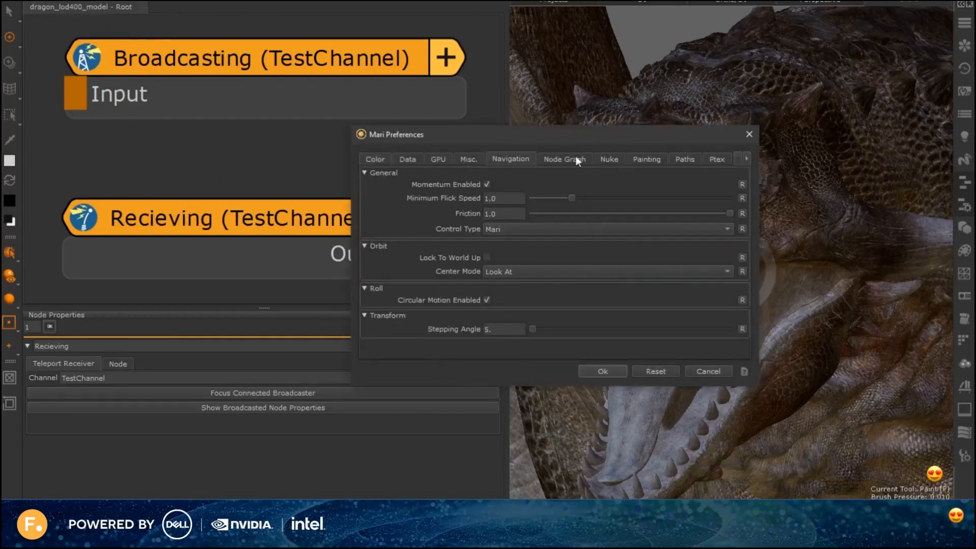
{"action": "left_click", "coordinate": [577, 159]}
{"action": "scroll", "coordinate": [437, 245], "scroll_direction": "down", "scroll_amount": 5}
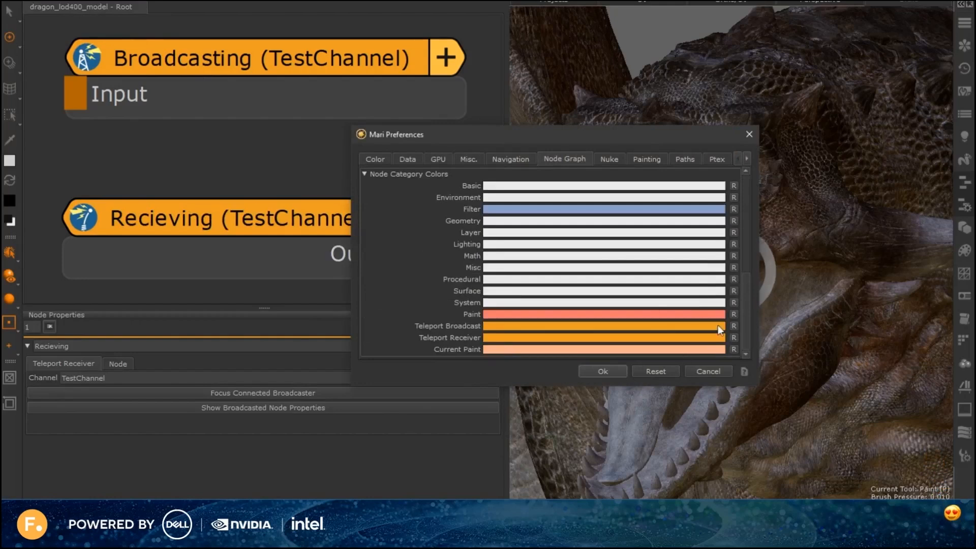
{"action": "left_click", "coordinate": [543, 327]}
{"action": "left_click", "coordinate": [656, 261]}
{"action": "left_click", "coordinate": [590, 202]}
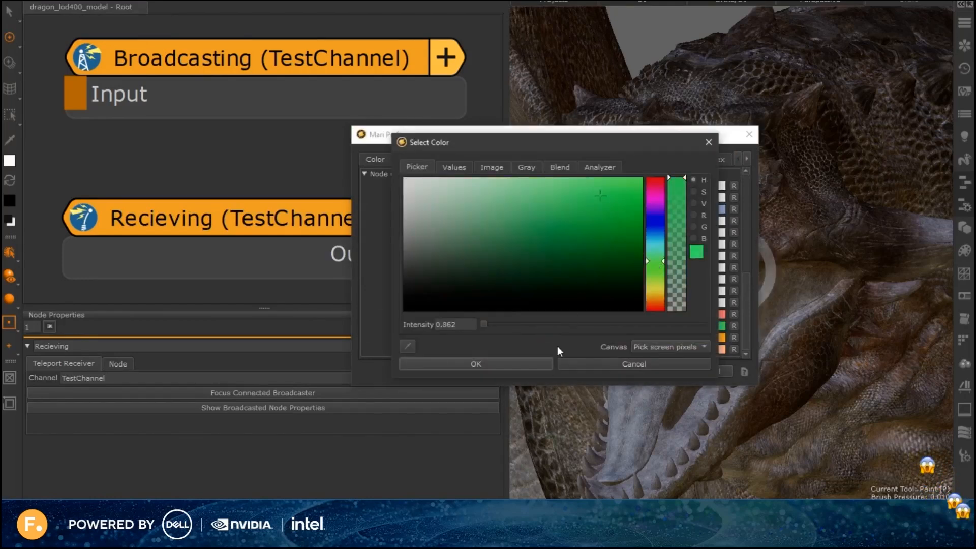
{"action": "left_click", "coordinate": [545, 363]}
- Set the Teleport Receiver node category color to pink and accept the preferences
{"action": "left_click", "coordinate": [562, 337]}
{"action": "left_click_drag", "start_coordinate": [657, 253], "coordinate": [656, 193]}
{"action": "left_click", "coordinate": [524, 205]}
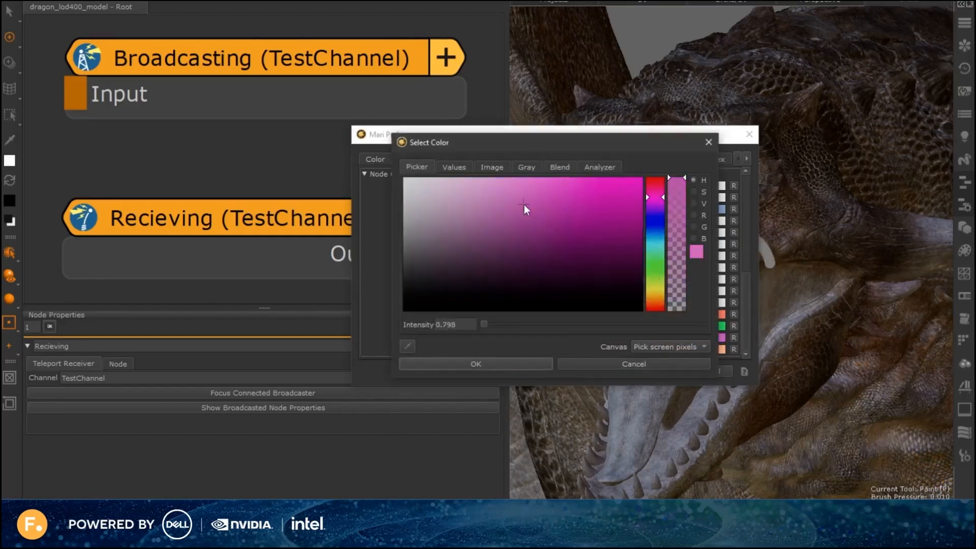
{"action": "left_click", "coordinate": [544, 364]}
{"action": "left_click", "coordinate": [602, 371]}
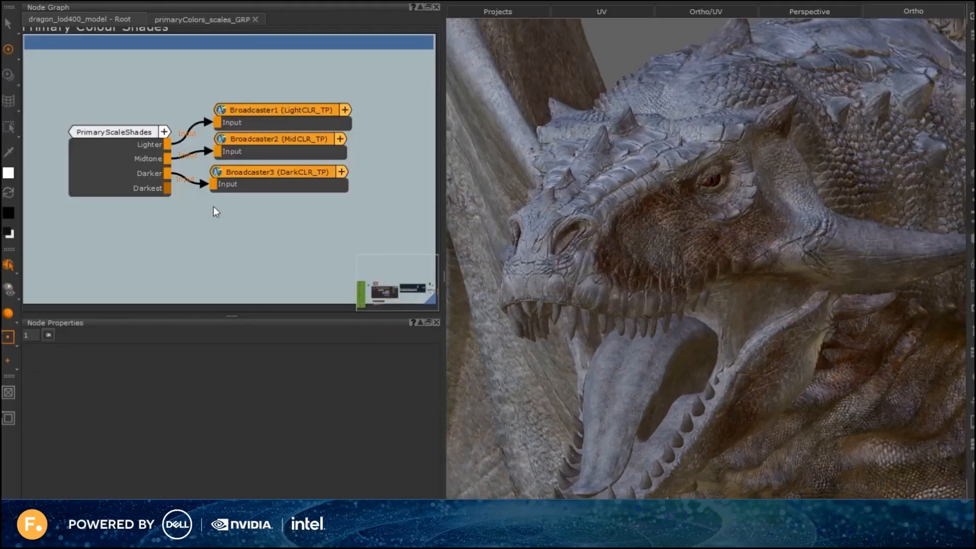
- Create a Teleport Broadcast node below Broadcaster3 in the Primary Colour Shades backdrop
{"action": "key", "text": "Tab"}
{"action": "type", "text": "tele"}
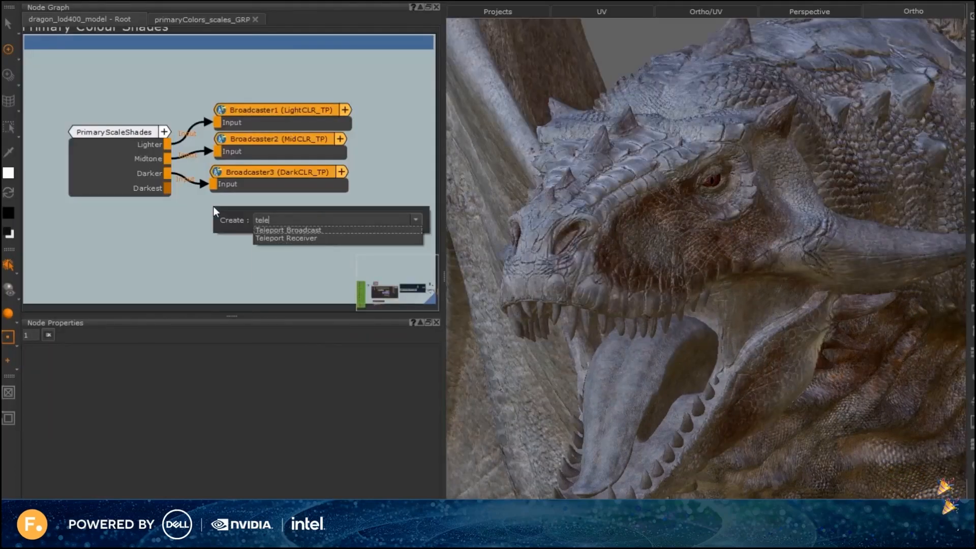
{"action": "left_click", "coordinate": [268, 230]}
- Set the new broadcaster's channel to DarkestCLR and connect the Darkest output of PrimaryScaleShades to its input
{"action": "double_click", "coordinate": [263, 227]}
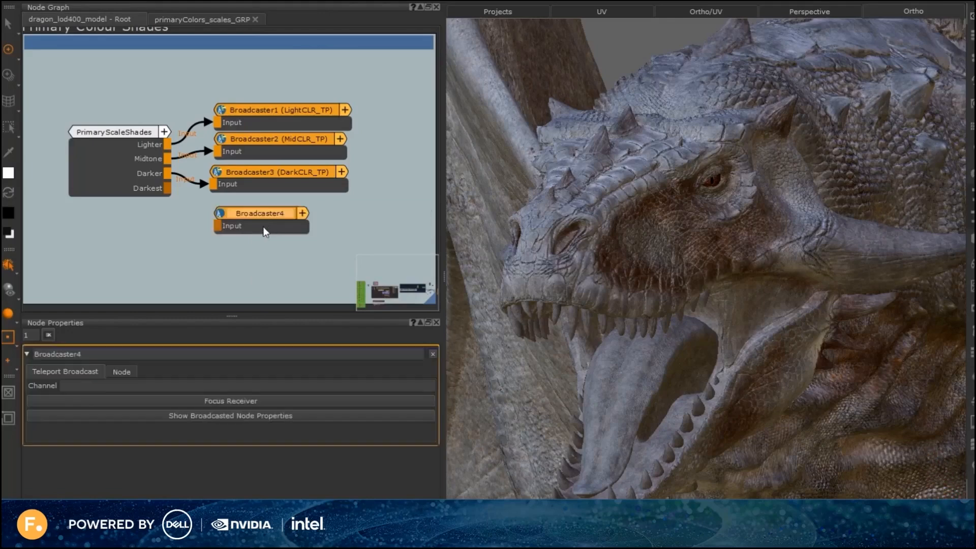
{"action": "left_click", "coordinate": [137, 387]}
{"action": "type", "text": "DarkestCLR"}
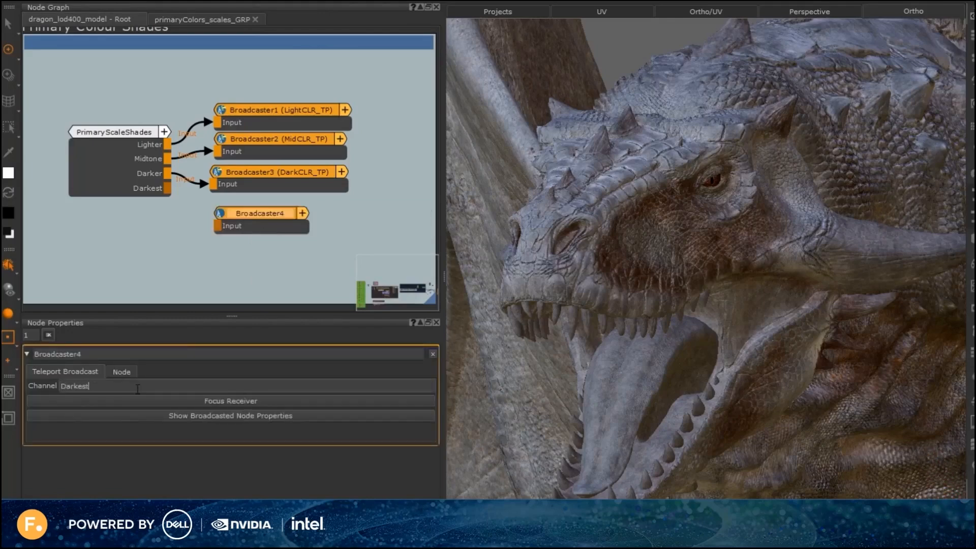
{"action": "key", "text": "Return"}
{"action": "left_click_drag", "start_coordinate": [168, 189], "coordinate": [216, 226]}
- Create a Teleport Receiver node in primaryColors_scales_GRP and connect its output to input B of darkBrown_MTL
{"action": "left_click", "coordinate": [227, 23]}
{"action": "scroll", "coordinate": [258, 194], "scroll_direction": "down", "scroll_amount": 4}
{"action": "middle_click_drag", "start_coordinate": [246, 216], "coordinate": [297, 111]}
{"action": "scroll", "coordinate": [402, 121], "scroll_direction": "up", "scroll_amount": 5}
{"action": "middle_click_drag", "start_coordinate": [402, 121], "coordinate": [272, 97]}
{"action": "scroll", "coordinate": [236, 168], "scroll_direction": "up", "scroll_amount": 3}
{"action": "key", "text": "Tab"}
{"action": "type", "text": "tele"}
{"action": "left_click", "coordinate": [288, 198]}
{"action": "left_click_drag", "start_coordinate": [291, 180], "coordinate": [376, 174]}
- Set the new receiver's channel to DarkestCLR
{"action": "double_click", "coordinate": [235, 168]}
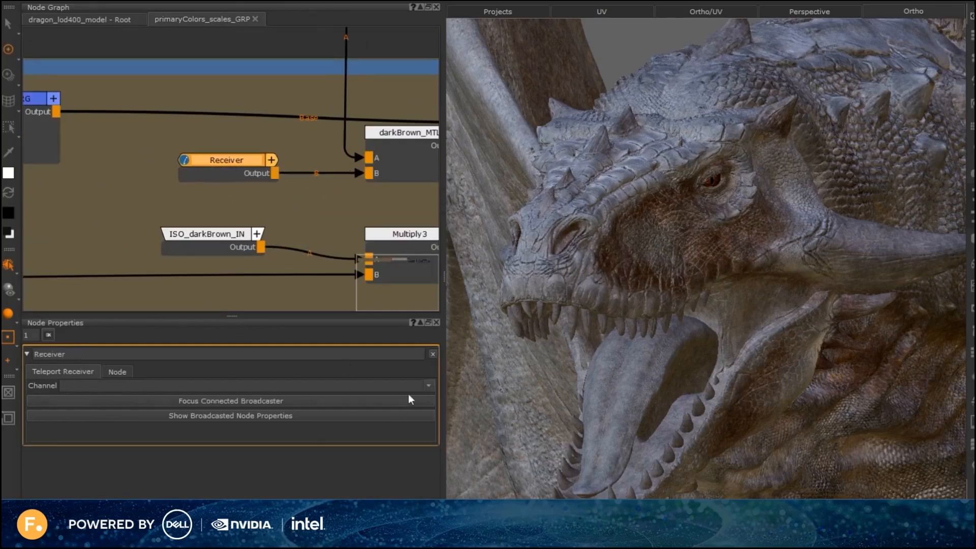
{"action": "left_click", "coordinate": [427, 385]}
{"action": "left_click", "coordinate": [335, 405]}
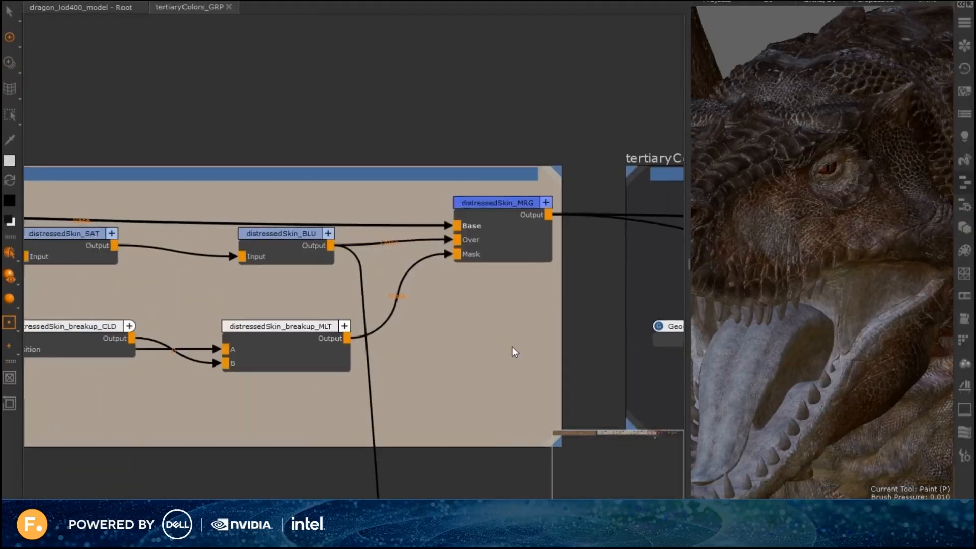
- Examine the tertiaryColors_GRP network and trace the primaryColors_scales_GRP network back past the DarkestCLR receiver
{"action": "middle_click_drag", "start_coordinate": [128, 358], "coordinate": [671, 310]}
{"action": "scroll", "coordinate": [323, 314], "scroll_direction": "down", "scroll_amount": 3}
{"action": "middle_click_drag", "start_coordinate": [165, 290], "coordinate": [681, 313]}
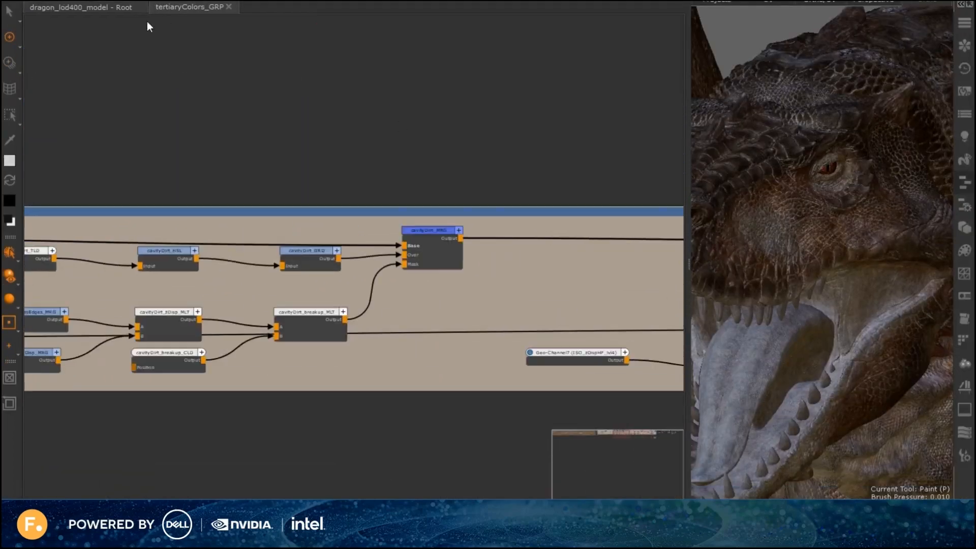
{"action": "left_click", "coordinate": [127, 10]}
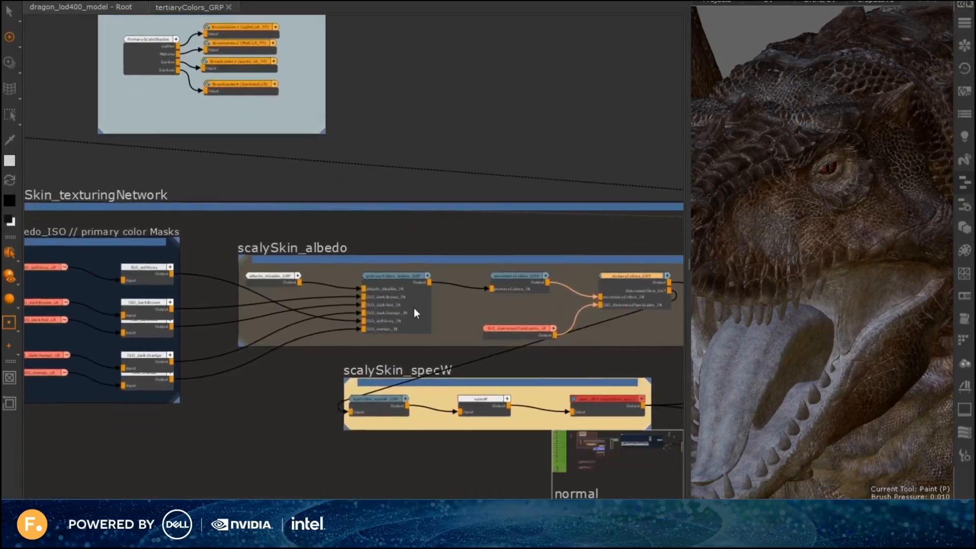
{"action": "double_click", "coordinate": [414, 307]}
{"action": "scroll", "coordinate": [436, 292], "scroll_direction": "up", "scroll_amount": 6}
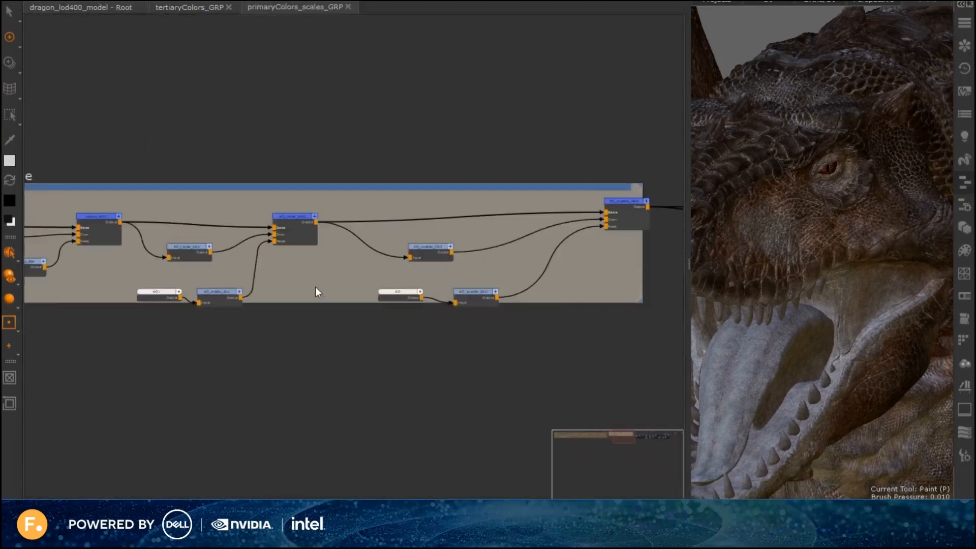
{"action": "middle_click_drag", "start_coordinate": [490, 308], "coordinate": [696, 306]}
{"action": "middle_click_drag", "start_coordinate": [289, 281], "coordinate": [490, 279]}
{"action": "middle_click_drag", "start_coordinate": [267, 294], "coordinate": [490, 291]}
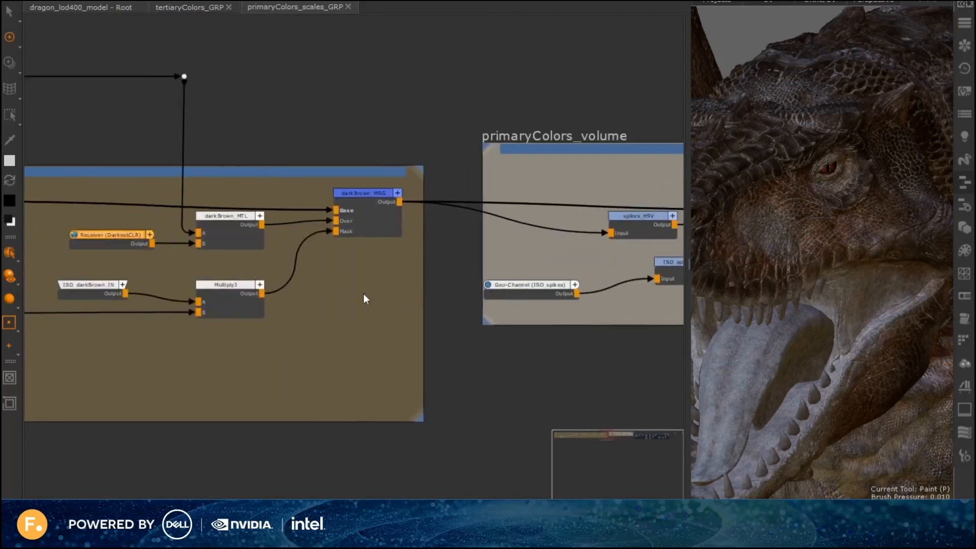
{"action": "middle_click_drag", "start_coordinate": [132, 279], "coordinate": [399, 289]}
{"action": "middle_click_drag", "start_coordinate": [234, 273], "coordinate": [570, 315]}
{"action": "middle_click_drag", "start_coordinate": [236, 296], "coordinate": [254, 276]}
{"action": "scroll", "coordinate": [326, 325], "scroll_direction": "up", "scroll_amount": 2}
{"action": "middle_click_drag", "start_coordinate": [349, 341], "coordinate": [475, 316]}
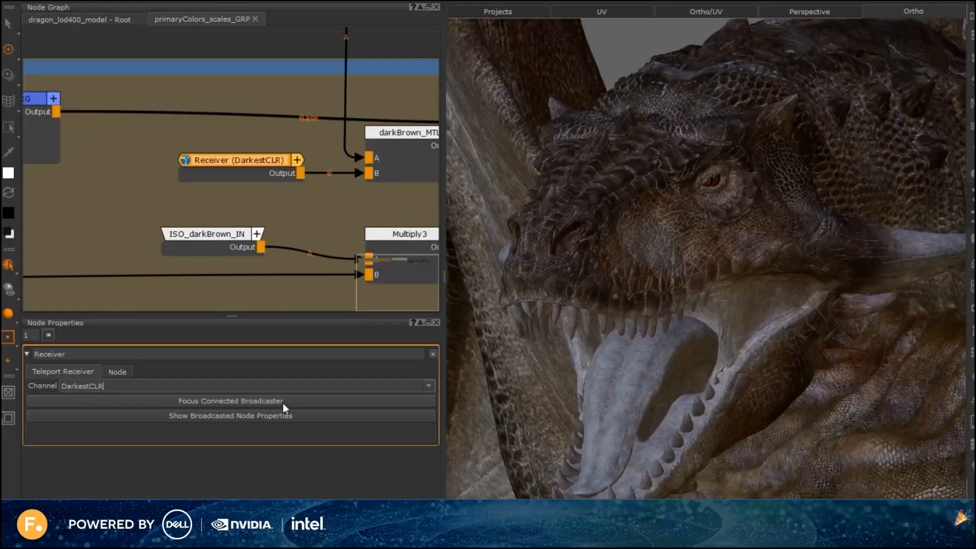
- Follow the DarkestCLR teleport link from the receiver to its broadcaster and back, and show the broadcasted node's properties
{"action": "left_click", "coordinate": [283, 401]}
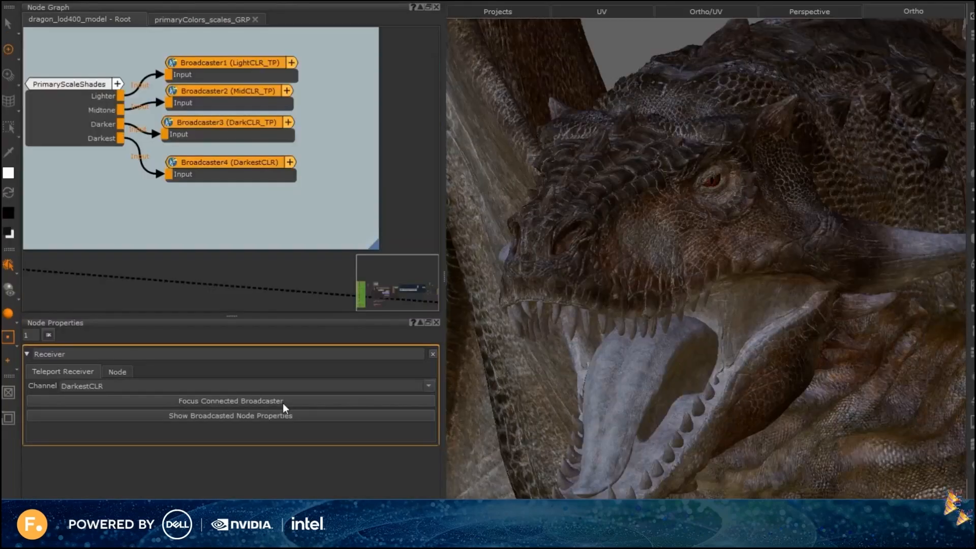
{"action": "left_click", "coordinate": [209, 173]}
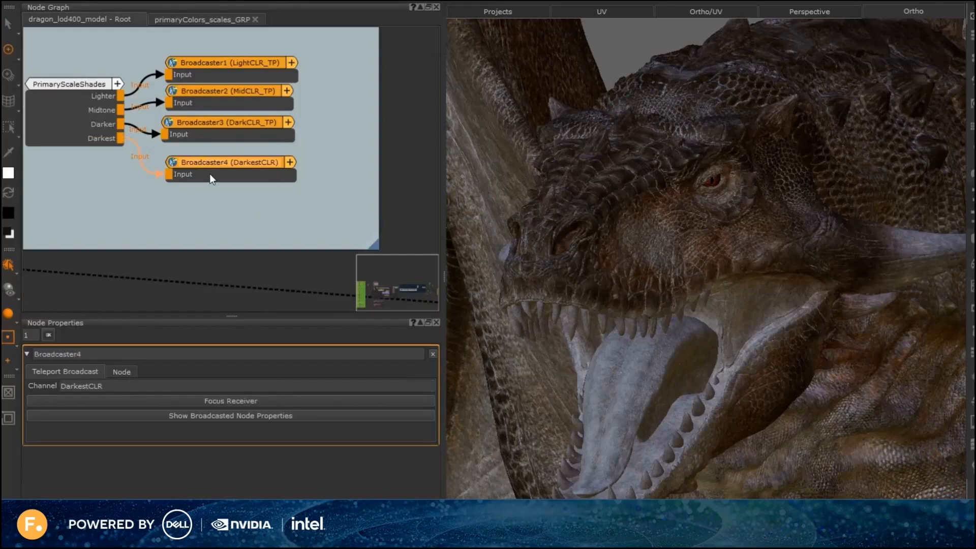
{"action": "left_click", "coordinate": [251, 402]}
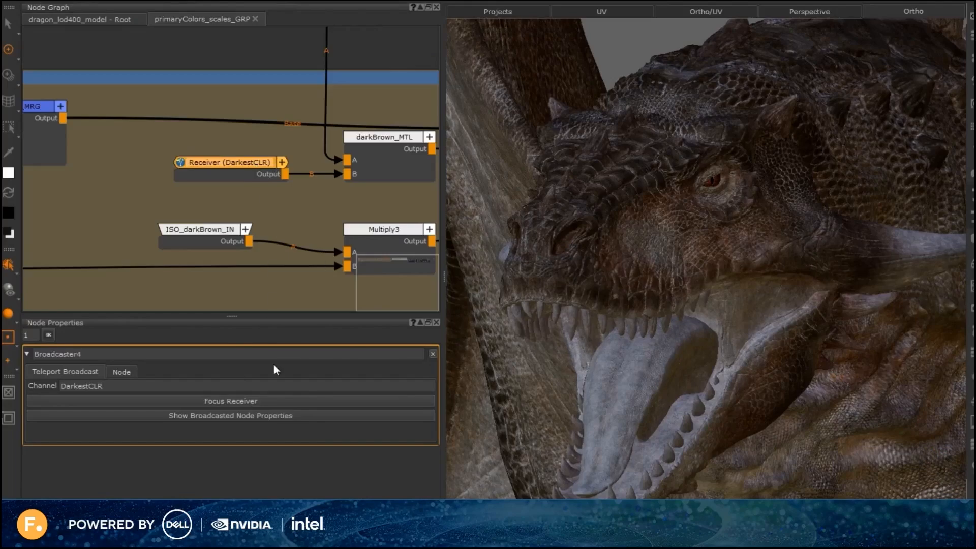
{"action": "left_click", "coordinate": [273, 415]}
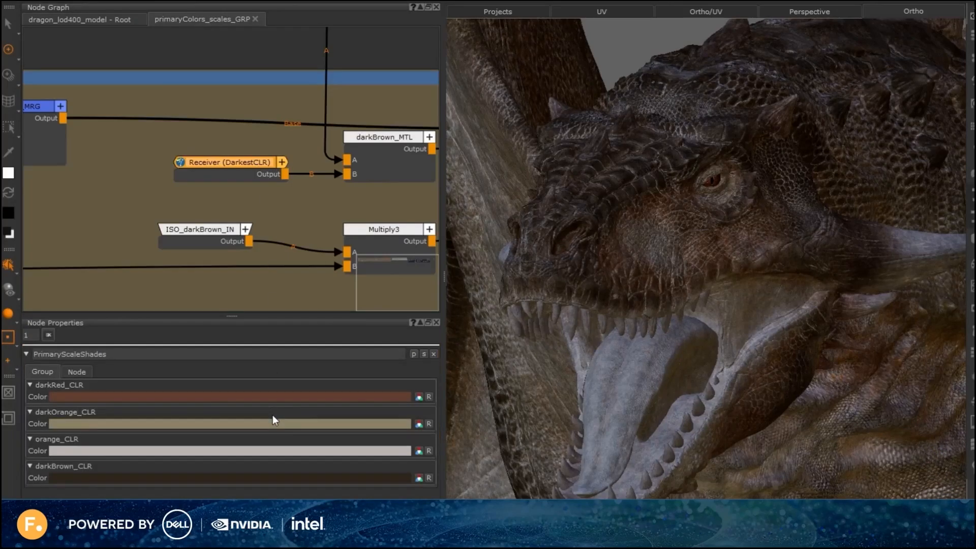
- Pick a different hue and shade for the darkBrown_CLR color of PrimaryScaleShades and accept it
{"action": "left_click", "coordinate": [265, 478]}
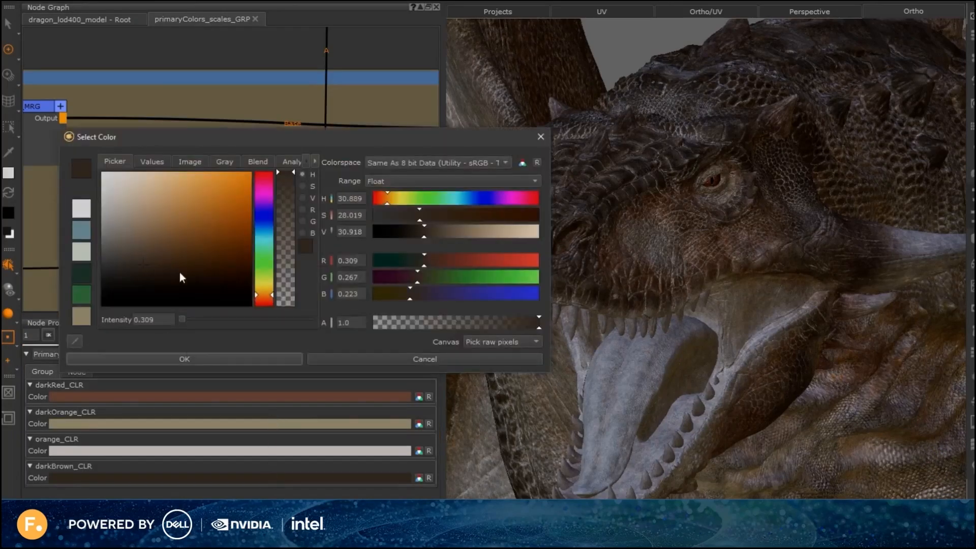
{"action": "left_click_drag", "start_coordinate": [261, 287], "coordinate": [184, 257]}
{"action": "left_click", "coordinate": [262, 258]}
{"action": "left_click", "coordinate": [222, 358]}
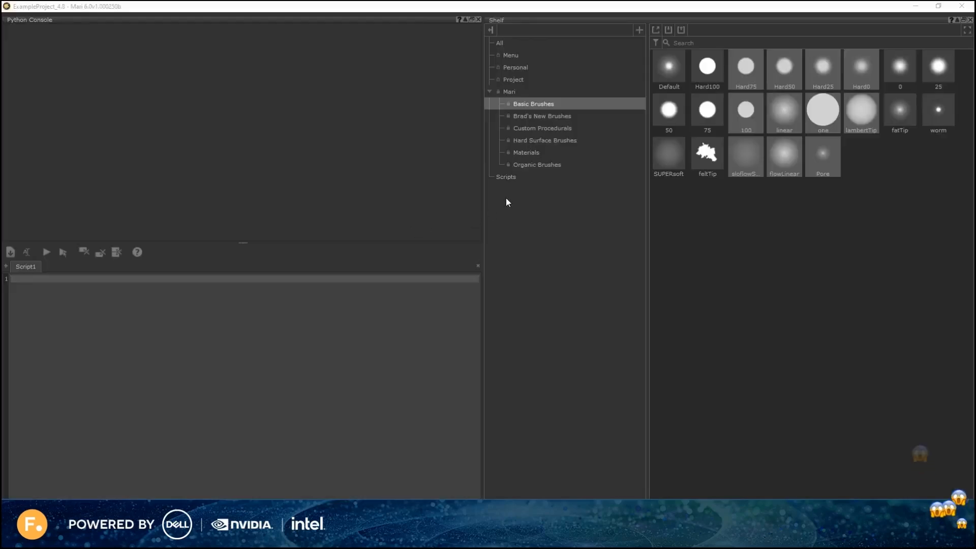
- Show the shelf's Scripts category with large thumbnails and load the layered_channels_for_layered script into the Python console editor
{"action": "left_click", "coordinate": [521, 178]}
{"action": "left_click", "coordinate": [967, 33]}
{"action": "left_click_drag", "start_coordinate": [945, 41], "coordinate": [961, 44]}
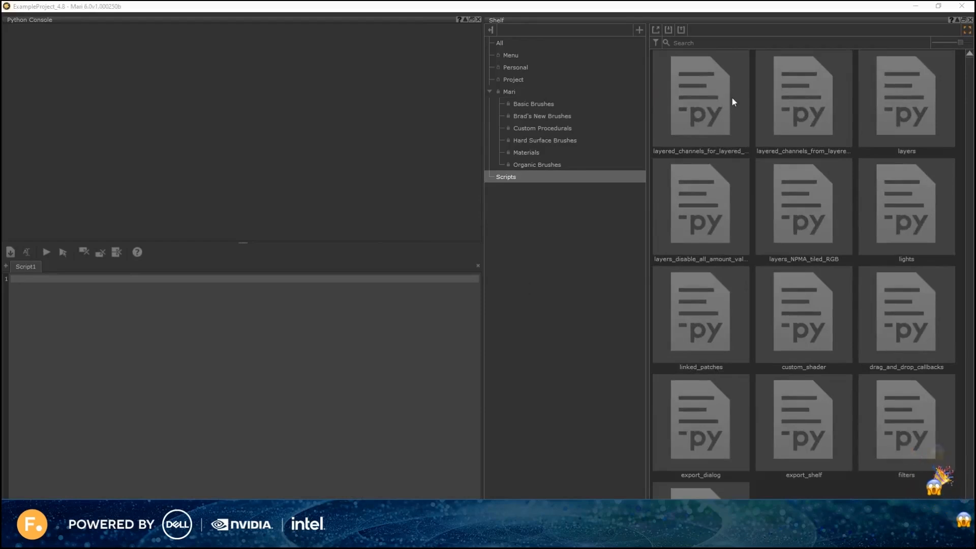
{"action": "left_click_drag", "start_coordinate": [703, 90], "coordinate": [213, 303]}
{"action": "scroll", "coordinate": [886, 450], "scroll_direction": "down", "scroll_amount": 1}
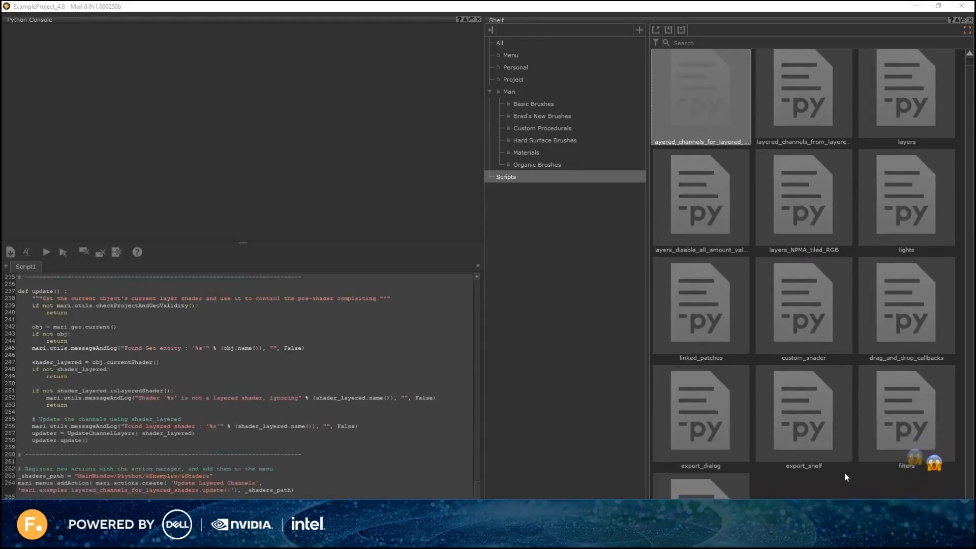
{"action": "scroll", "coordinate": [840, 473], "scroll_direction": "down", "scroll_amount": 1}
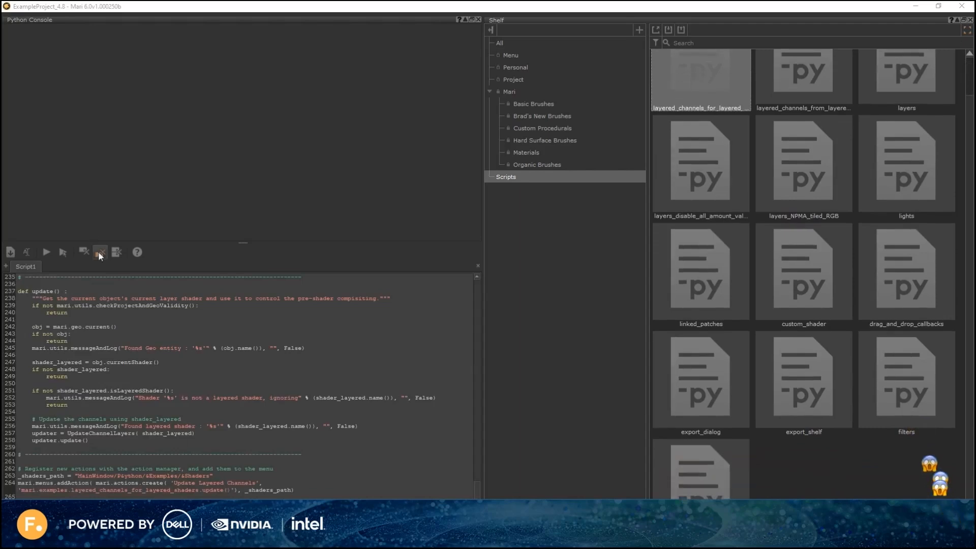
- Select all the code in Script1 and store it as a new item in the Scripts shelf
{"action": "left_click", "coordinate": [147, 361]}
{"action": "key", "text": "ctrl+a"}
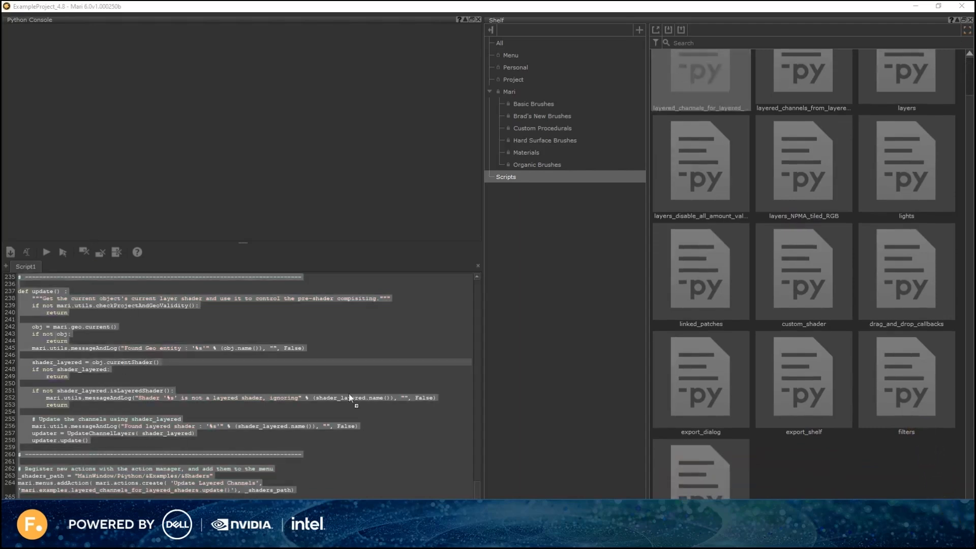
{"action": "left_click_drag", "start_coordinate": [804, 474], "coordinate": [803, 474]}
{"action": "left_click", "coordinate": [803, 471]}
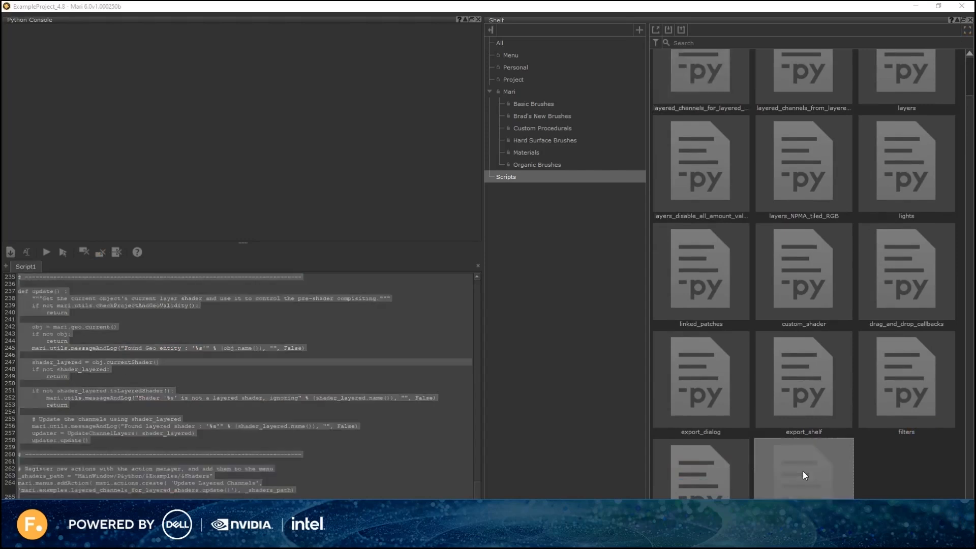
- Open the new shelf script for editing and look through its code
{"action": "right_click", "coordinate": [803, 471]}
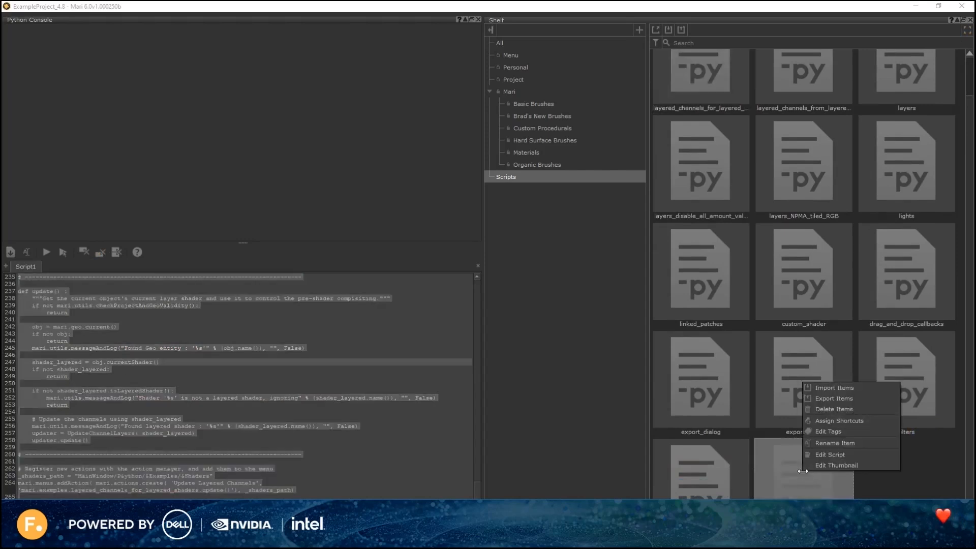
{"action": "left_click", "coordinate": [829, 454]}
{"action": "left_click_drag", "start_coordinate": [559, 336], "coordinate": [812, 455]}
{"action": "scroll", "coordinate": [737, 317], "scroll_direction": "down", "scroll_amount": 5}
{"action": "left_click_drag", "start_coordinate": [800, 251], "coordinate": [794, 423]}
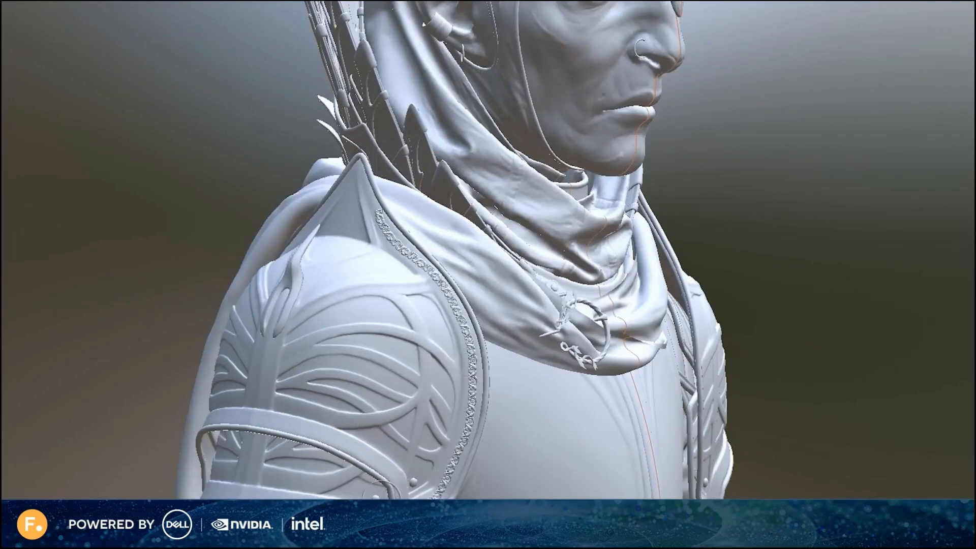
- Lay a warp grid over the shoulder armour and scarf and shift several of its inner points
{"action": "left_click_drag", "start_coordinate": [265, 139], "coordinate": [647, 535]}
{"action": "left_click_drag", "start_coordinate": [459, 334], "coordinate": [471, 354]}
{"action": "left_click_drag", "start_coordinate": [459, 268], "coordinate": [449, 287]}
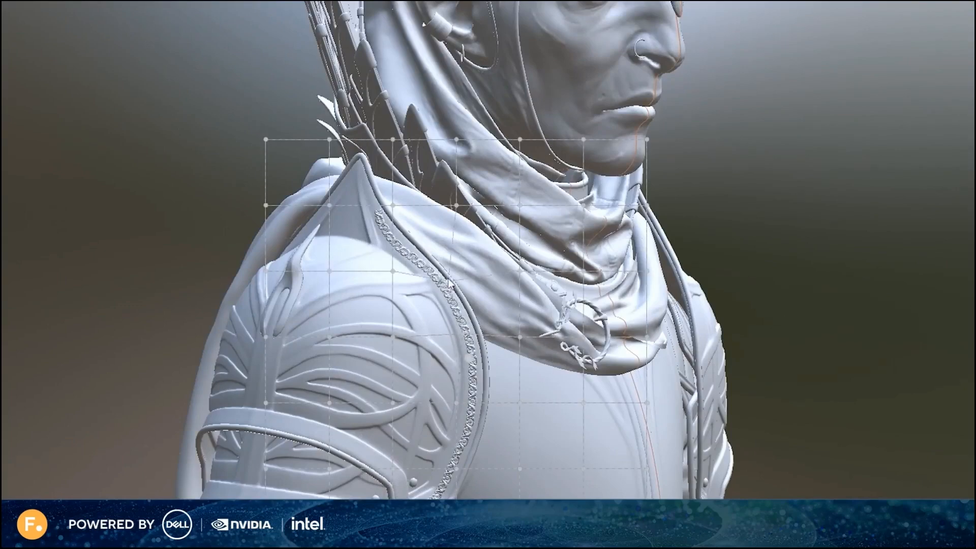
{"action": "left_click_drag", "start_coordinate": [519, 403], "coordinate": [529, 402]}
{"action": "left_click_drag", "start_coordinate": [519, 470], "coordinate": [506, 491]}
{"action": "left_click_drag", "start_coordinate": [457, 469], "coordinate": [467, 484]}
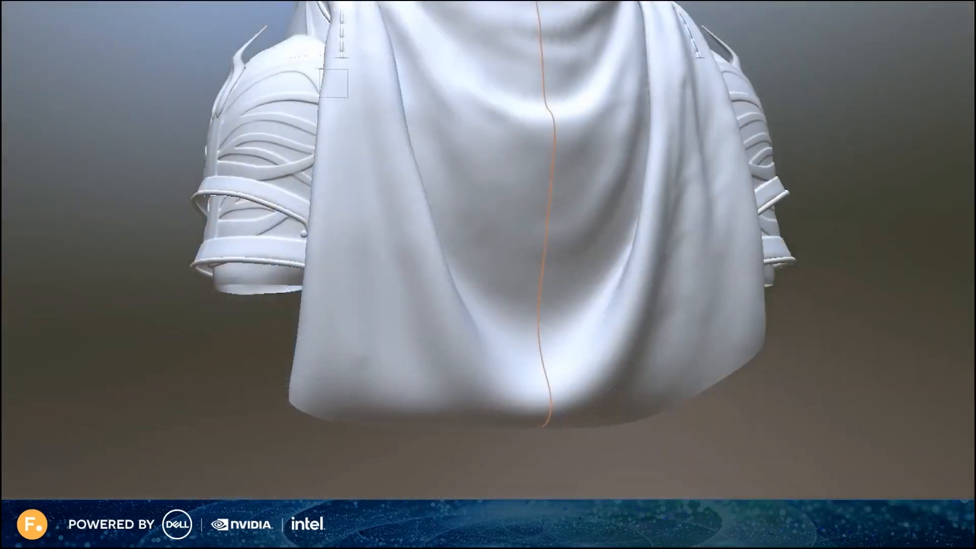
- Paint a stitch seam along the cape's side and lower edge with the Roller brush and inspect it up close
{"action": "mouse_move", "coordinate": [323, 131]}
{"action": "left_mouse_down"}
{"action": "mouse_move", "coordinate": [300, 392]}
{"action": "mouse_move", "coordinate": [315, 413]}
{"action": "mouse_move", "coordinate": [567, 418]}
{"action": "left_mouse_up"}
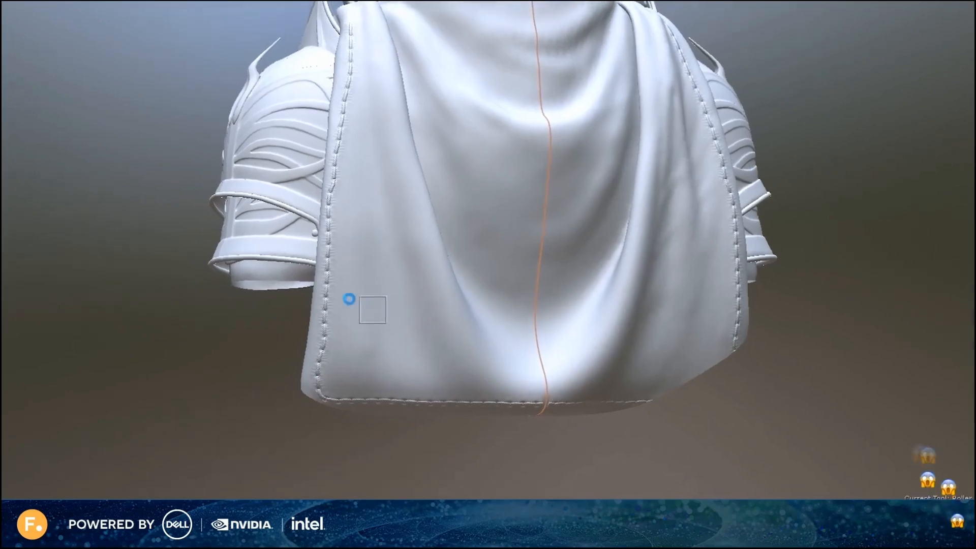
{"action": "left_click_drag", "start_coordinate": [402, 307], "coordinate": [432, 308], "text": "alt"}
{"action": "right_click_drag", "start_coordinate": [432, 307], "coordinate": [496, 308], "text": "alt"}
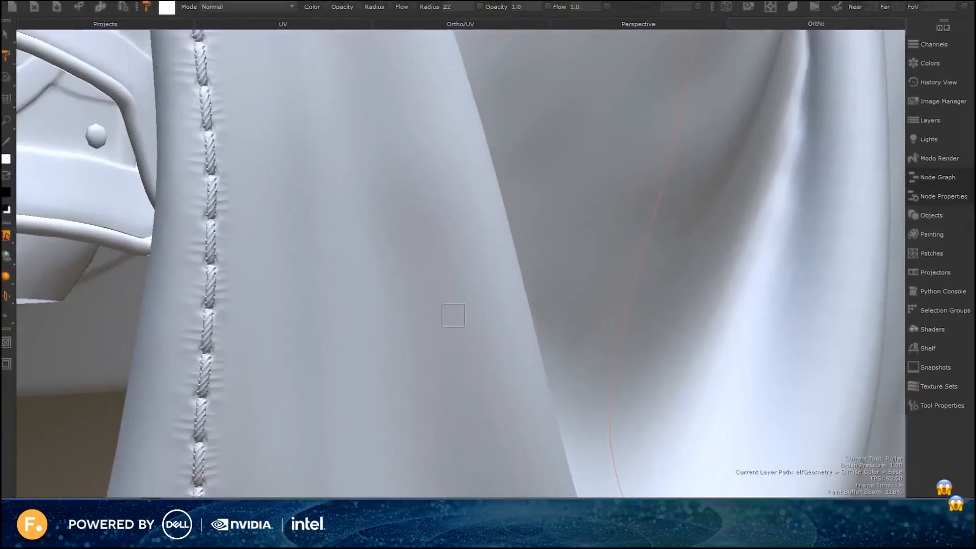
{"action": "left_click_drag", "start_coordinate": [497, 307], "coordinate": [458, 325], "text": "alt"}
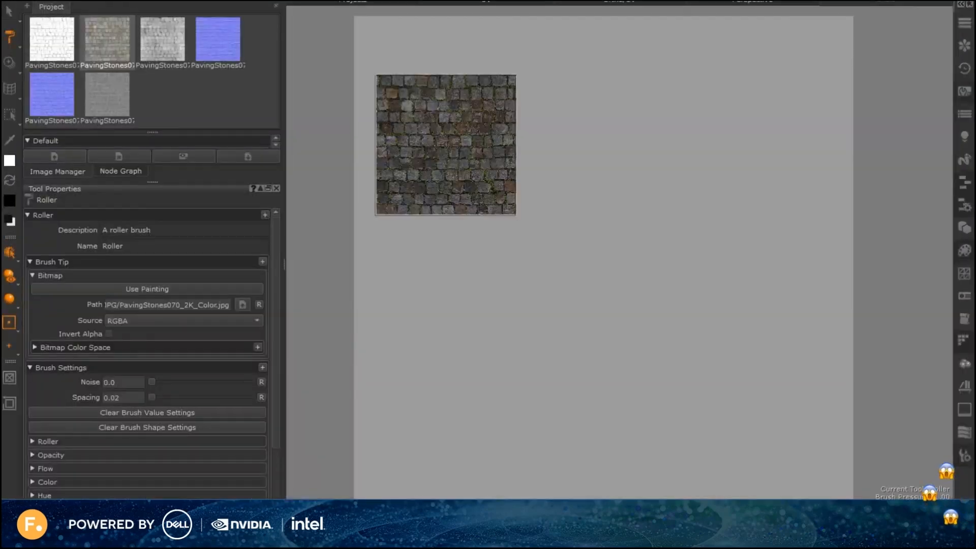
- Paint a winding, self-crossing paved path on the plane using the Roller brush with the PavingStones070_2K_Color.jpg tip
{"action": "mouse_move", "coordinate": [423, 141]}
{"action": "left_mouse_down"}
{"action": "mouse_move", "coordinate": [419, 123]}
{"action": "mouse_move", "coordinate": [469, 397]}
{"action": "mouse_move", "coordinate": [630, 336]}
{"action": "mouse_move", "coordinate": [703, 213]}
{"action": "mouse_move", "coordinate": [635, 56]}
{"action": "mouse_move", "coordinate": [615, 275]}
{"action": "mouse_move", "coordinate": [407, 463]}
{"action": "left_mouse_up"}
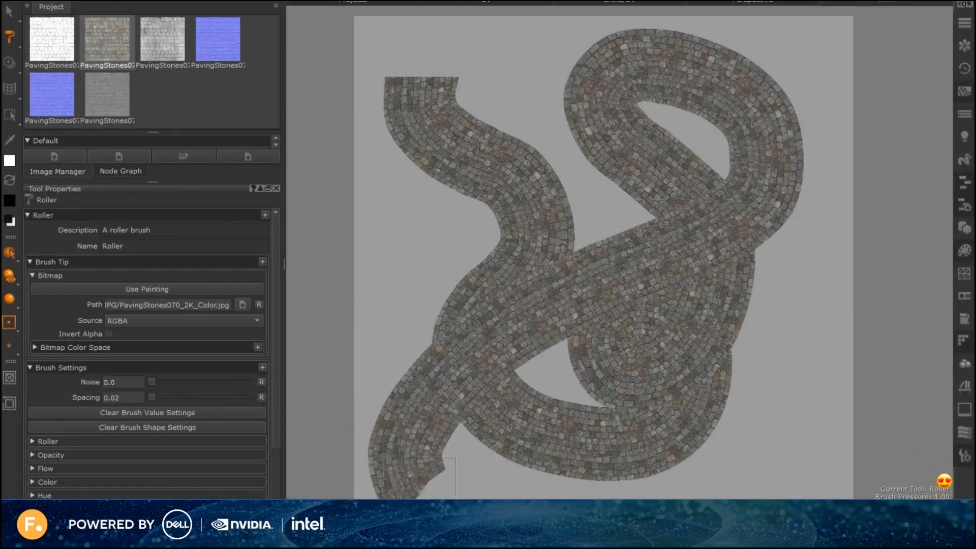
{"action": "mouse_move", "coordinate": [502, 399]}
{"action": "left_mouse_down", "text": "alt"}
{"action": "mouse_move", "coordinate": [525, 369]}
{"action": "mouse_move", "coordinate": [499, 388]}
{"action": "left_mouse_up", "text": "alt"}
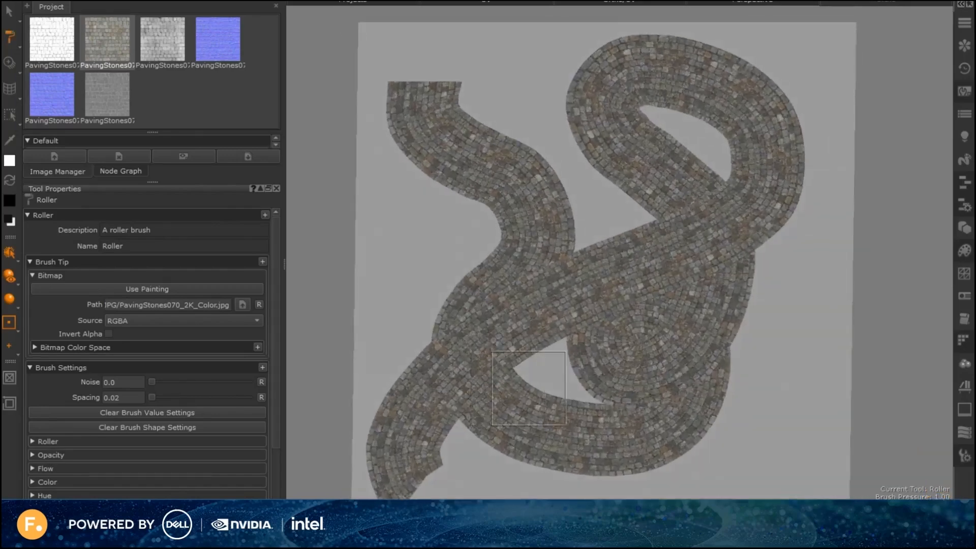
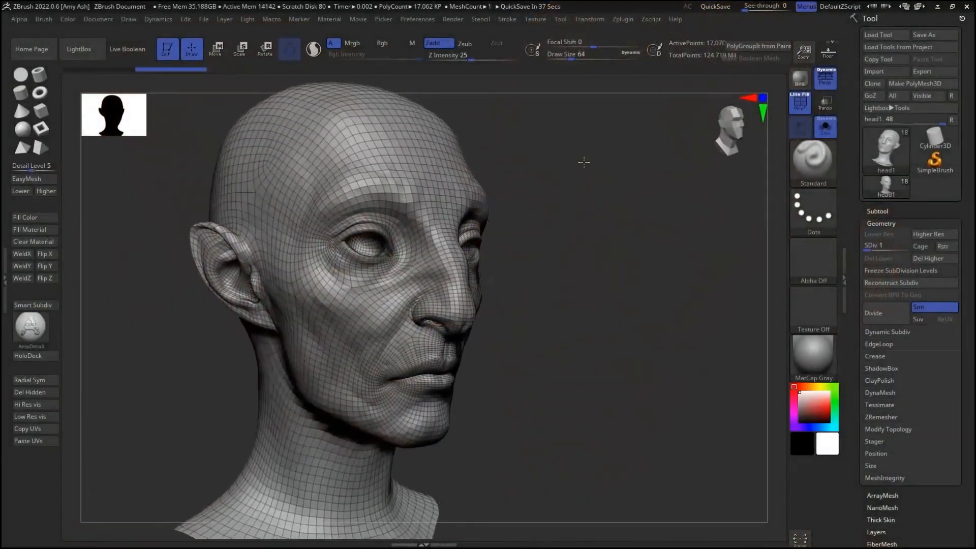
- Switch to ZBrush, view the head from both sides, set its subdivision level to 5 and turn off the polyframe
{"action": "left_click_drag", "start_coordinate": [584, 162], "coordinate": [556, 160]}
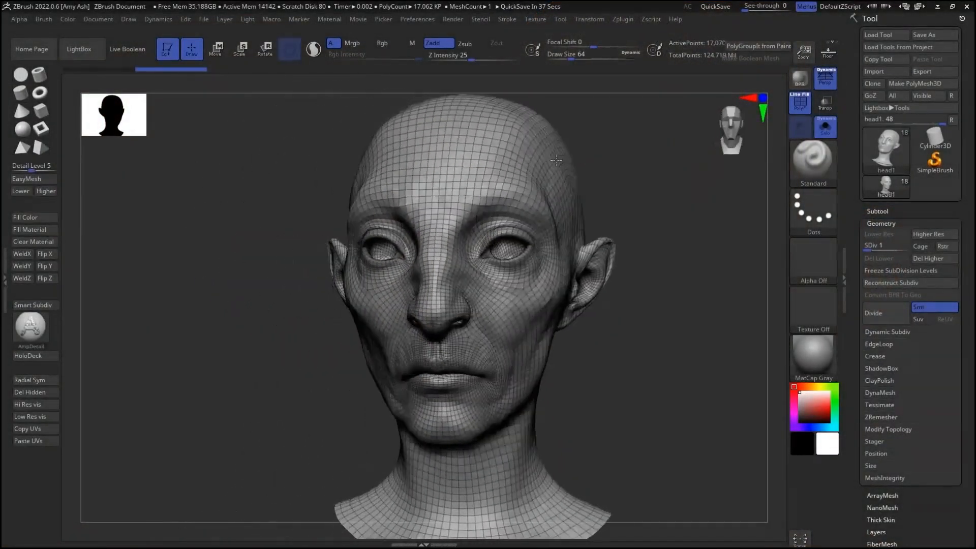
{"action": "left_click_drag", "start_coordinate": [307, 166], "coordinate": [254, 179]}
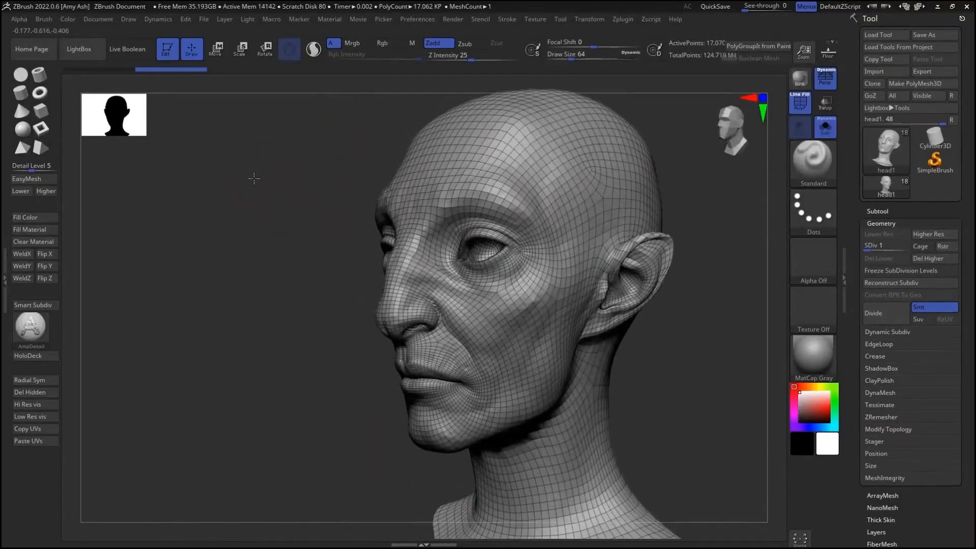
{"action": "left_click_drag", "start_coordinate": [871, 248], "coordinate": [909, 248]}
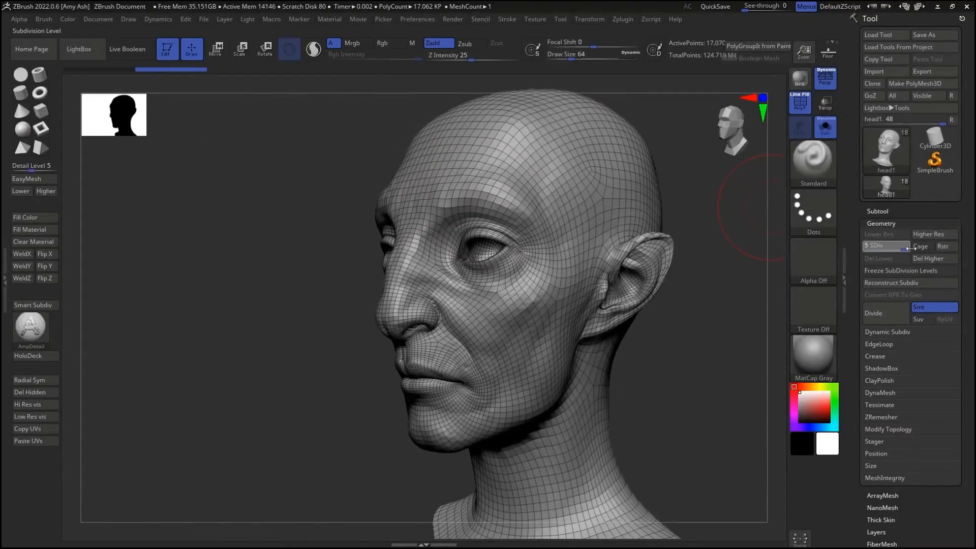
{"action": "left_click", "coordinate": [797, 110]}
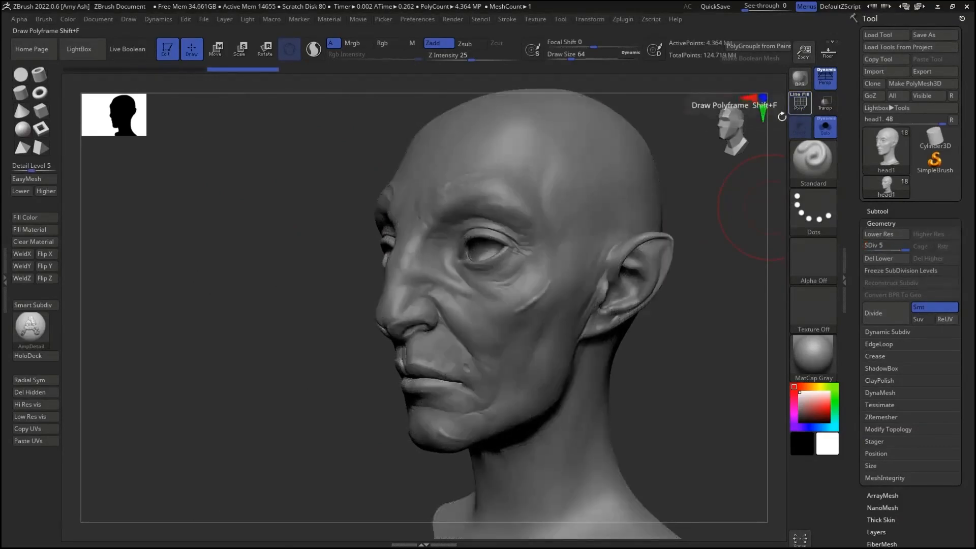
{"action": "left_click_drag", "start_coordinate": [260, 246], "coordinate": [338, 247]}
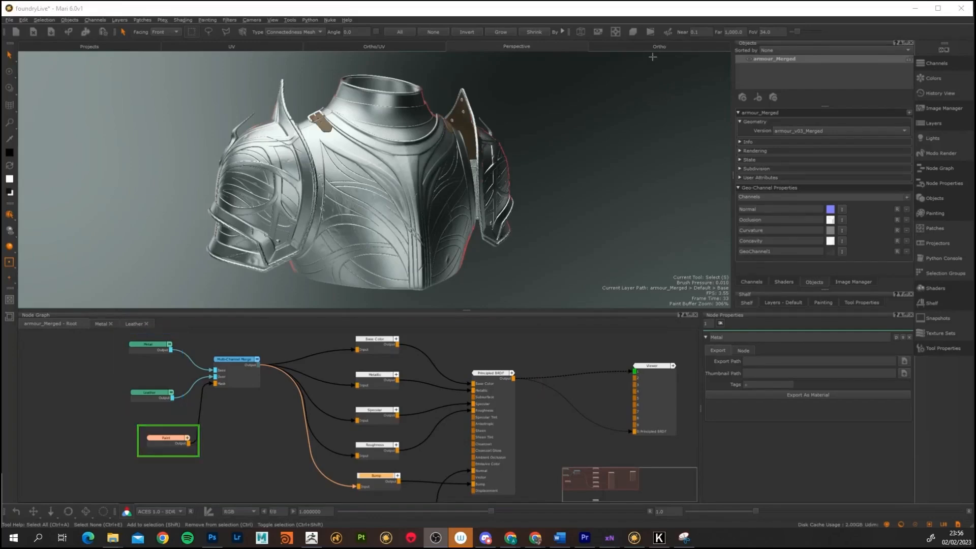
- In Mari, open the Metal group and add a Color node named roughVariation below baseRough in the Roughness backdrop
{"action": "double_click", "coordinate": [154, 345]}
{"action": "middle_click_drag", "start_coordinate": [259, 388], "coordinate": [248, 406]}
{"action": "scroll", "coordinate": [332, 373], "scroll_direction": "up", "scroll_amount": 7}
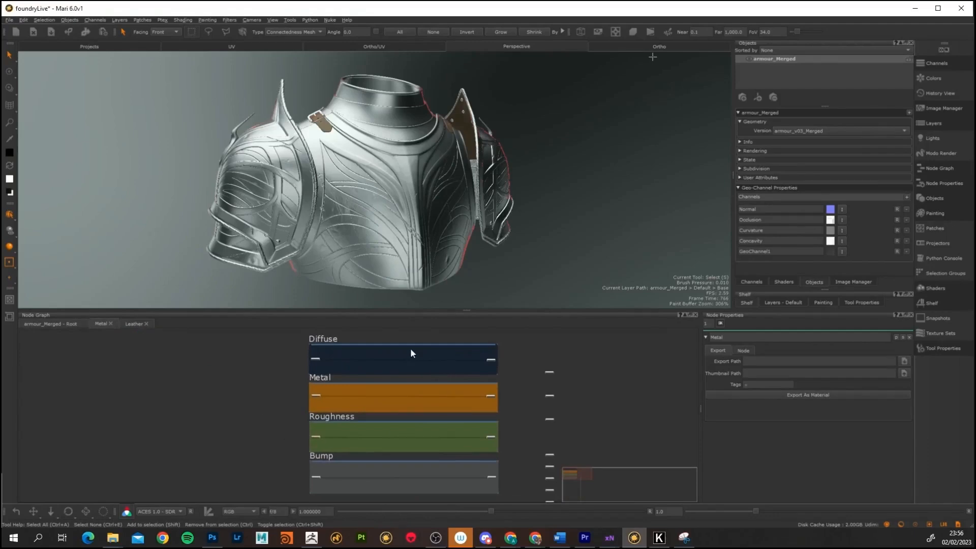
{"action": "scroll", "coordinate": [305, 359], "scroll_direction": "up", "scroll_amount": 6}
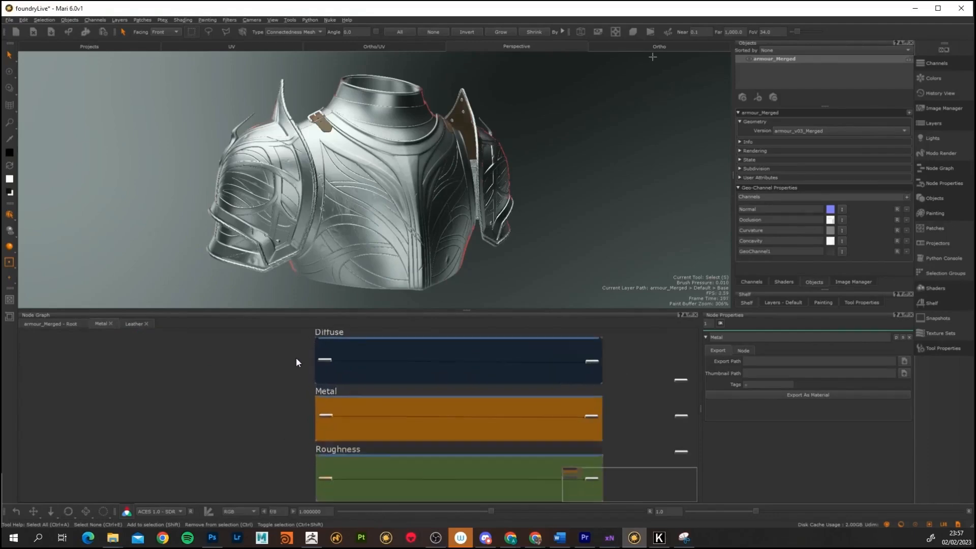
{"action": "key", "text": "Tab"}
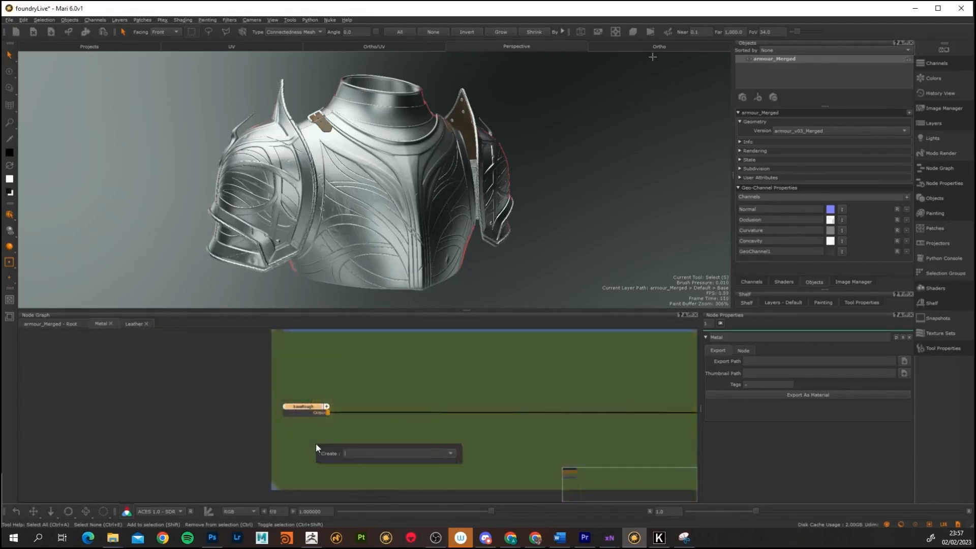
{"action": "type", "text": "color"}
{"action": "key", "text": "Return"}
{"action": "double_click", "coordinate": [337, 448]}
{"action": "left_click_drag", "start_coordinate": [733, 338], "coordinate": [668, 339]}
{"action": "type", "text": "roughValriation"}
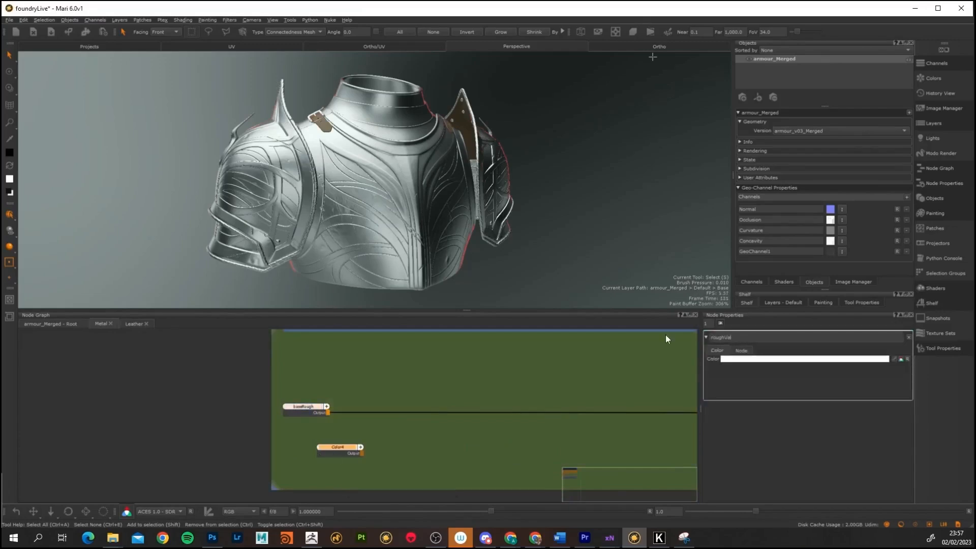
{"action": "key", "text": "Return"}
- Set the roughVariation color to a light grey
{"action": "left_click", "coordinate": [748, 359]}
{"action": "left_click_drag", "start_coordinate": [469, 257], "coordinate": [465, 270]}
{"action": "left_click", "coordinate": [514, 395]}
- Merge roughVariation over baseRough and arrange the nodes neatly in the Roughness backdrop
{"action": "left_click", "coordinate": [307, 407]}
{"action": "left_click", "coordinate": [334, 447], "text": "shift"}
{"action": "key", "text": "m"}
{"action": "left_click_drag", "start_coordinate": [424, 437], "coordinate": [405, 402]}
{"action": "left_click_drag", "start_coordinate": [346, 448], "coordinate": [314, 431]}
- Connect the dirty_damage grunge image as a Tiled node to the roughness Merge's mask input and view the armour closer
{"action": "left_click", "coordinate": [854, 282]}
{"action": "left_click", "coordinate": [795, 148]}
{"action": "left_click_drag", "start_coordinate": [795, 142], "coordinate": [388, 426]}
{"action": "left_click_drag", "start_coordinate": [366, 219], "coordinate": [389, 216], "text": "alt"}
{"action": "right_click_drag", "start_coordinate": [327, 202], "coordinate": [366, 208], "text": "alt"}
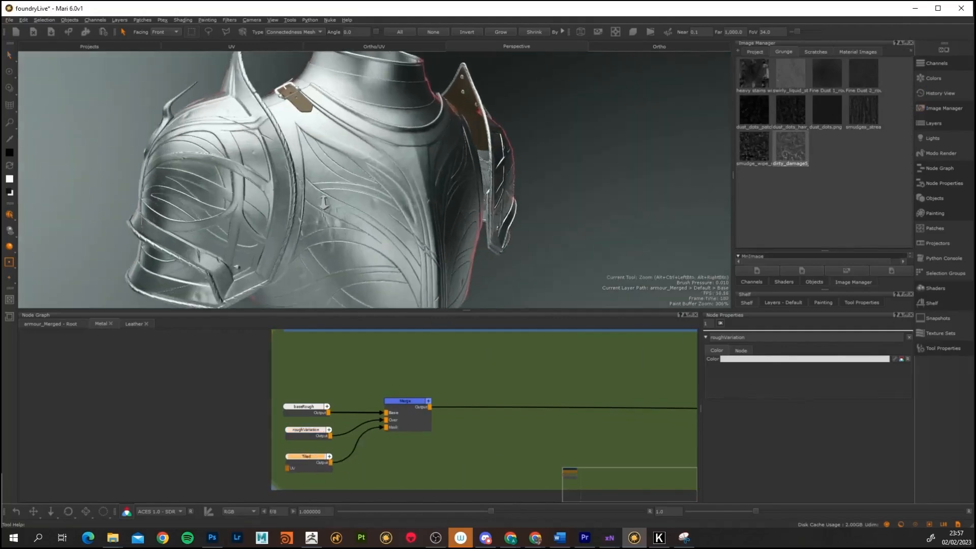
- Set the Tiled node's U and V Repeat to 6 and check the pattern on the breastplate
{"action": "double_click", "coordinate": [306, 457]}
{"action": "left_click_drag", "start_coordinate": [249, 187], "coordinate": [229, 153], "text": "alt"}
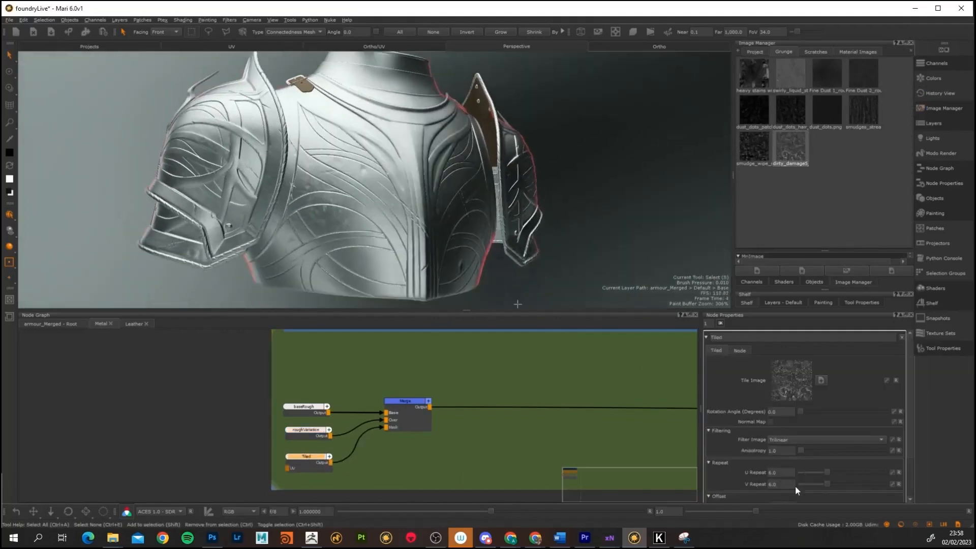
{"action": "left_click_drag", "start_coordinate": [304, 198], "coordinate": [311, 237], "text": "alt"}
- Insert a Levels node between the Tiled node and the Merge's mask input and show its properties
{"action": "left_click_drag", "start_coordinate": [410, 402], "coordinate": [436, 400]}
{"action": "left_click", "coordinate": [319, 456]}
{"action": "key", "text": "Tab"}
{"action": "type", "text": "lev"}
{"action": "key", "text": "Return"}
{"action": "double_click", "coordinate": [396, 457]}
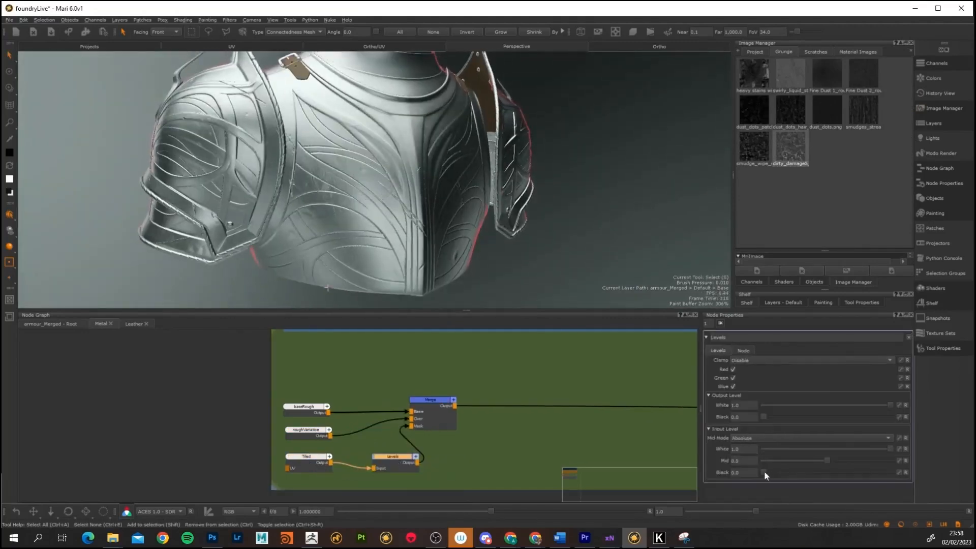
- Set the Levels node's input White to 0.834, Mid to 0.342 and Black to 0.035
{"action": "left_click_drag", "start_coordinate": [889, 449], "coordinate": [869, 449]}
{"action": "left_click_drag", "start_coordinate": [827, 460], "coordinate": [802, 460]}
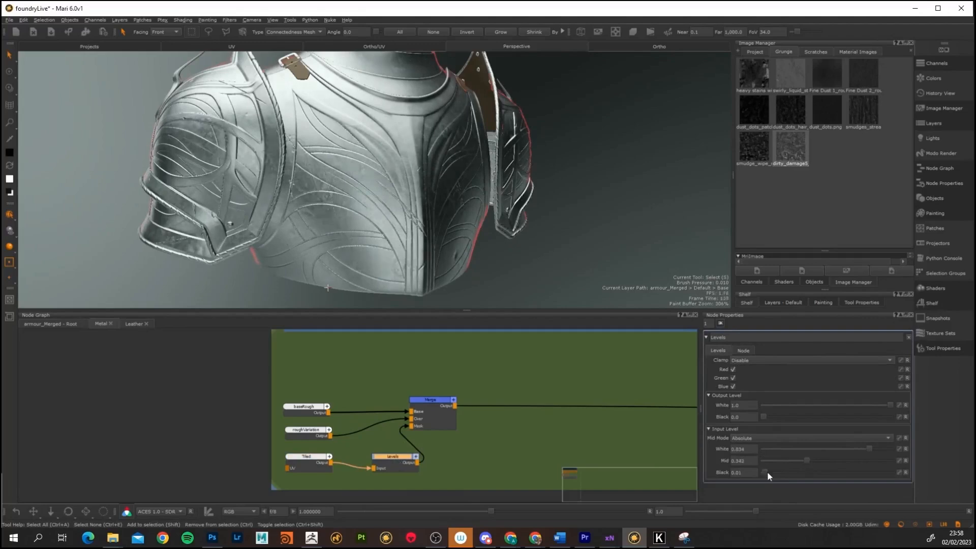
{"action": "left_click_drag", "start_coordinate": [351, 228], "coordinate": [321, 267], "text": "alt"}
- Add a Color node to the Diffuse backdrop and combine it with the existing diffuse color through a Merge node
{"action": "left_click", "coordinate": [322, 456], "text": "shift"}
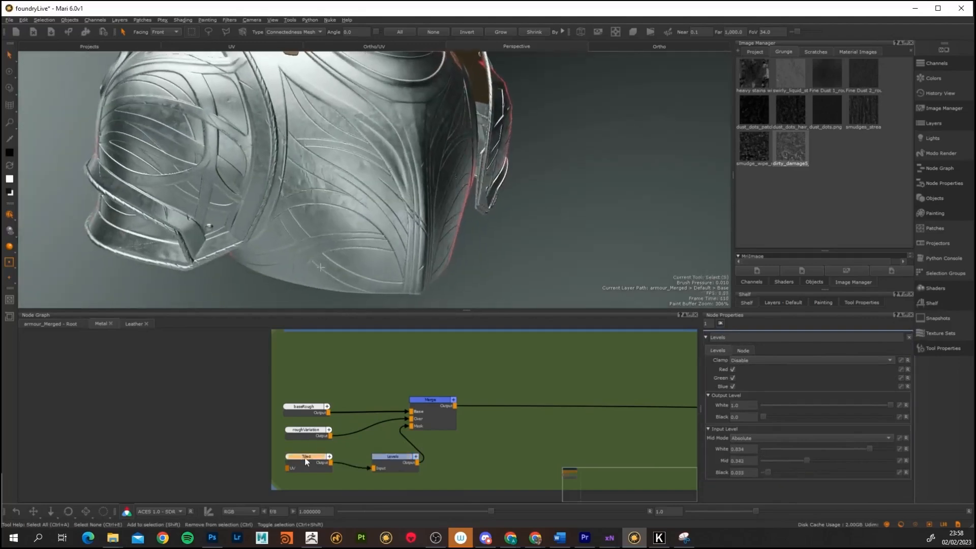
{"action": "scroll", "coordinate": [321, 456], "scroll_direction": "down", "scroll_amount": 3}
{"action": "middle_click_drag", "start_coordinate": [279, 395], "coordinate": [259, 489]}
{"action": "scroll", "coordinate": [297, 396], "scroll_direction": "up", "scroll_amount": 3}
{"action": "key", "text": "Tab"}
{"action": "type", "text": "color"}
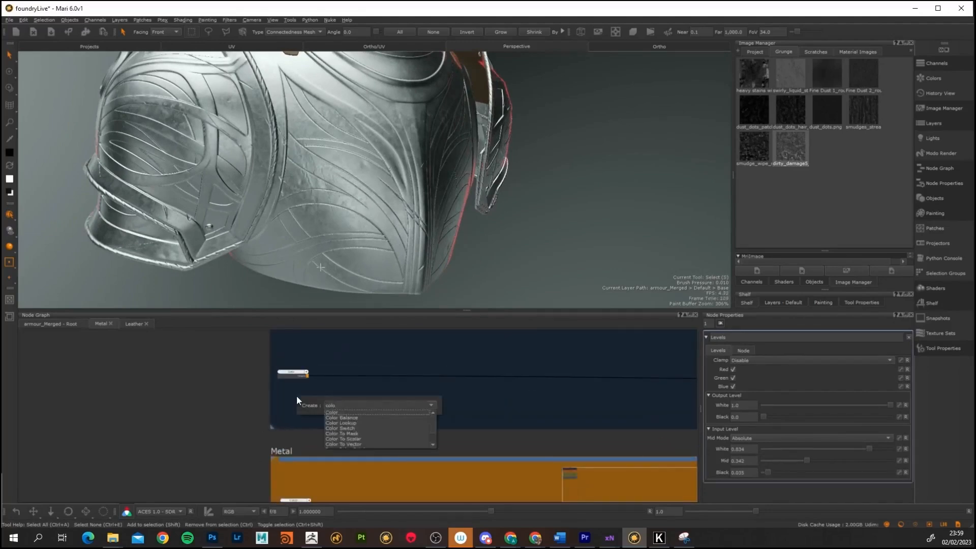
{"action": "key", "text": "Return"}
{"action": "left_click", "coordinate": [294, 373]}
{"action": "key", "text": "m"}
{"action": "left_click_drag", "start_coordinate": [359, 393], "coordinate": [359, 367]}
- Connect the roughness Levels output to the mask input of the Diffuse Merge
{"action": "scroll", "coordinate": [359, 374], "scroll_direction": "down", "scroll_amount": 3}
{"action": "middle_click_drag", "start_coordinate": [303, 441], "coordinate": [299, 362]}
{"action": "left_click_drag", "start_coordinate": [356, 485], "coordinate": [352, 431]}
{"action": "scroll", "coordinate": [350, 429], "scroll_direction": "up", "scroll_amount": 4}
{"action": "middle_click_drag", "start_coordinate": [350, 429], "coordinate": [312, 465]}
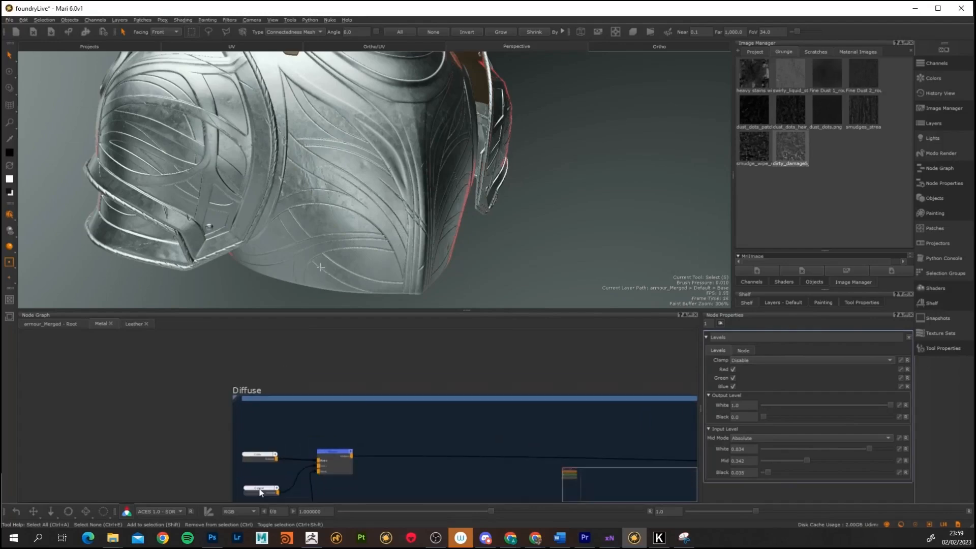
- Set the new diffuse Color node to a light grey and accept it
{"action": "double_click", "coordinate": [260, 489]}
{"action": "left_click", "coordinate": [737, 359]}
{"action": "left_click_drag", "start_coordinate": [469, 293], "coordinate": [461, 277]}
{"action": "key", "text": "Return"}
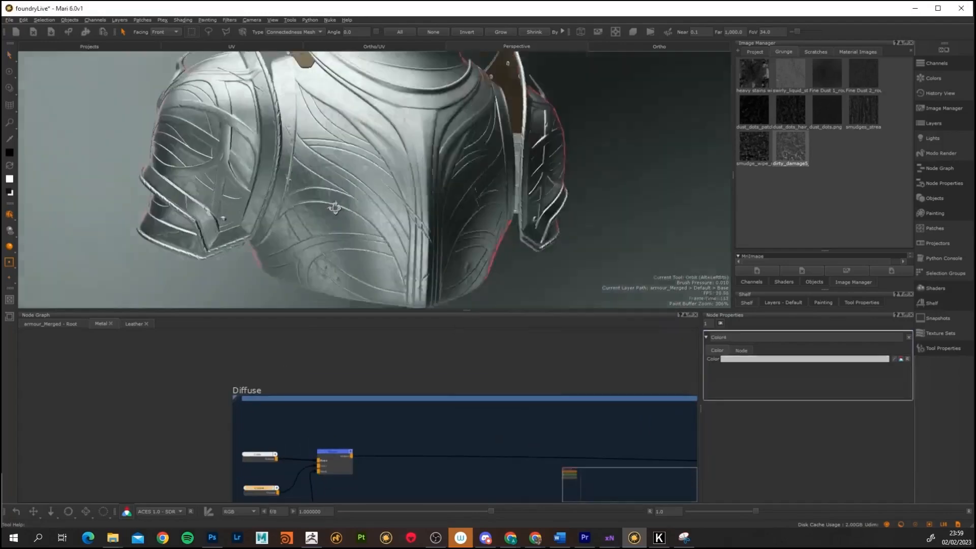
- Add a Color node to the Roughness backdrop, set it to a dark grey and name it scratchRough
{"action": "key", "text": "Return"}
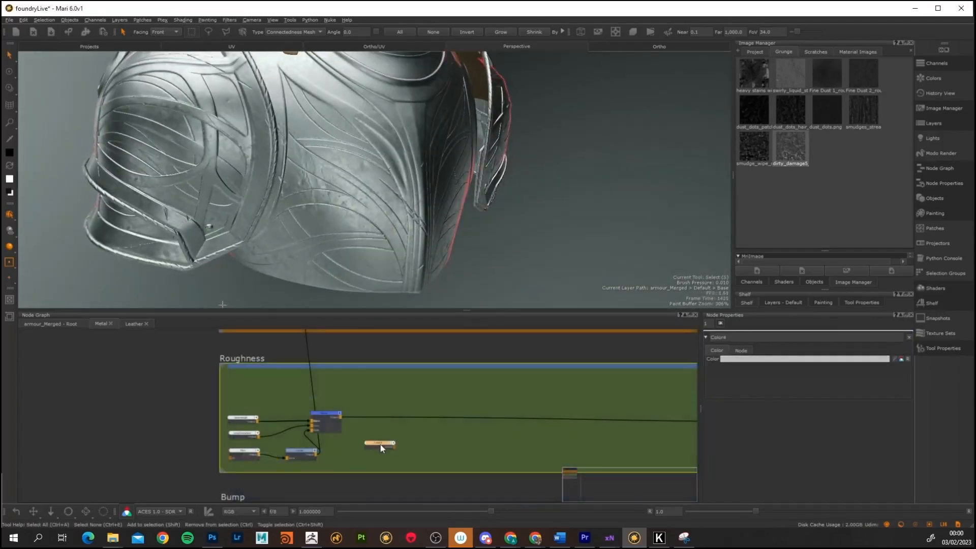
{"action": "double_click", "coordinate": [379, 444]}
{"action": "left_click", "coordinate": [738, 359]}
{"action": "left_click_drag", "start_coordinate": [478, 320], "coordinate": [468, 355]}
{"action": "left_click", "coordinate": [511, 395]}
{"action": "type", "text": "scratchRough"}
{"action": "key", "text": "Return"}
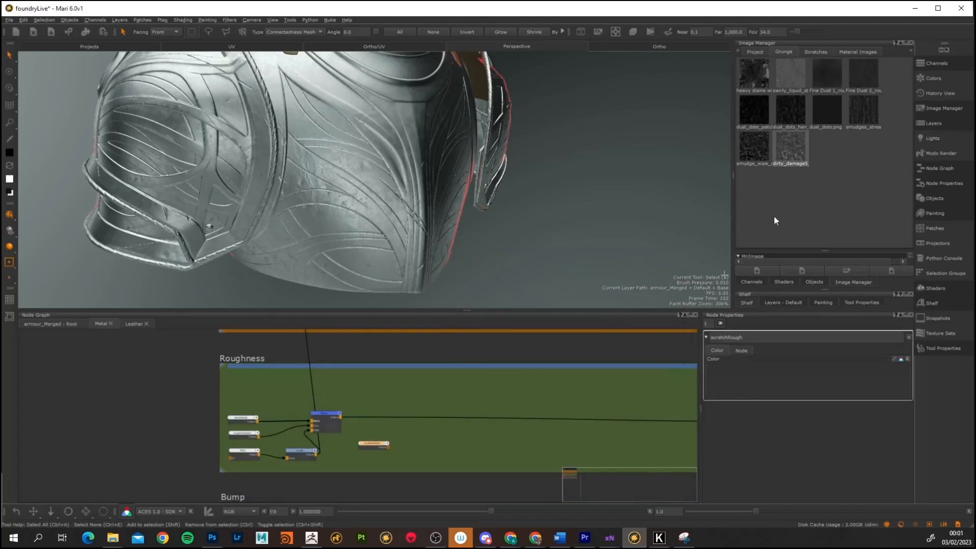
- Merge scratchRough into the roughness using a tiled scratches image as mask, with its U and V Repeat set to 15
{"action": "left_click", "coordinate": [816, 51]}
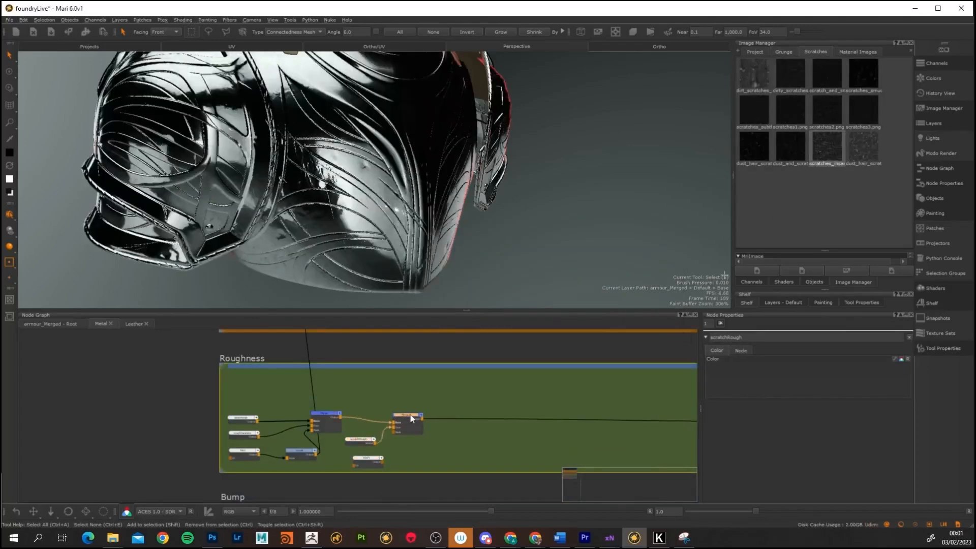
{"action": "left_click_drag", "start_coordinate": [375, 457], "coordinate": [392, 430]}
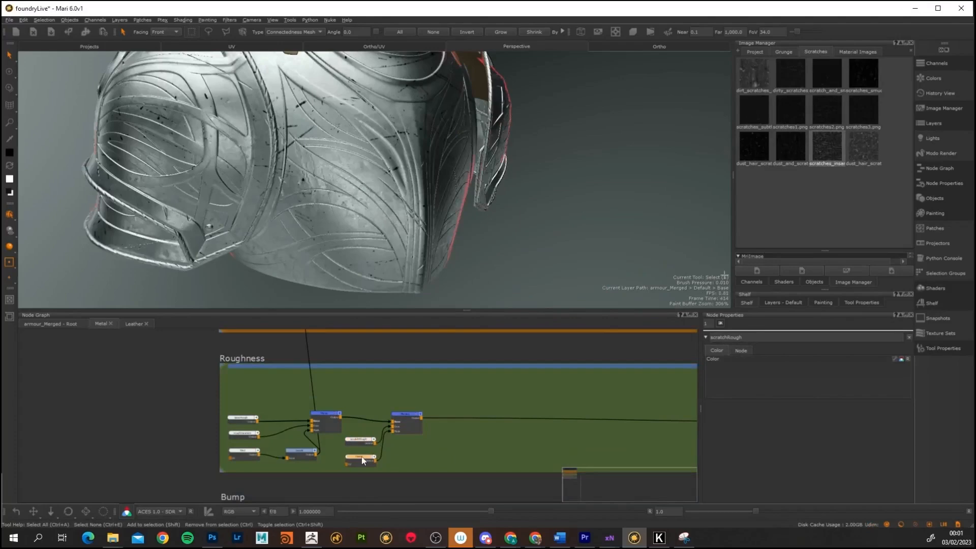
{"action": "double_click", "coordinate": [362, 457]}
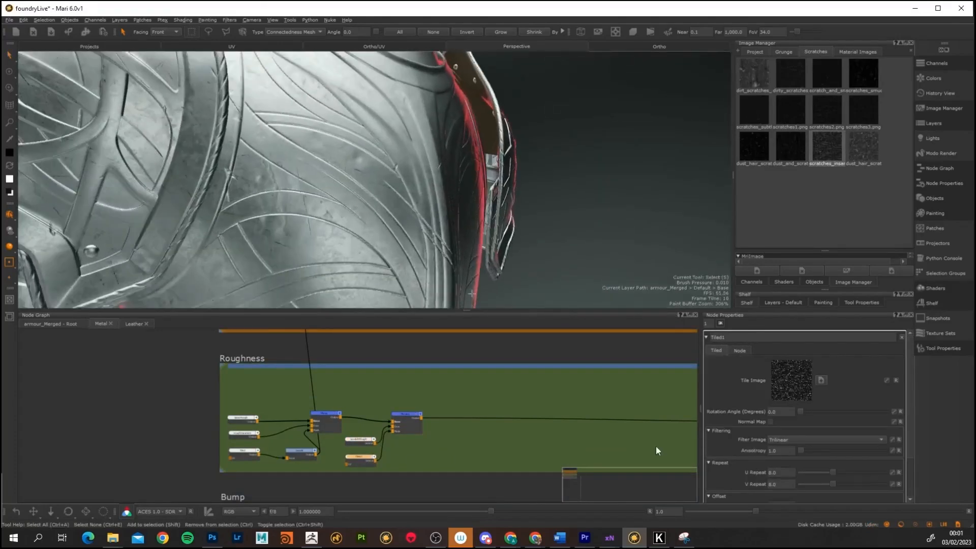
{"action": "type", "text": "15"}
{"action": "left_click_drag", "start_coordinate": [781, 484], "coordinate": [764, 480]}
{"action": "type", "text": "15"}
{"action": "key", "text": "Return"}
- Darken the baseRough color slightly and move the roughness node network up inside its backdrop
{"action": "left_click_drag", "start_coordinate": [167, 224], "coordinate": [78, 255], "text": "alt"}
{"action": "right_click_drag", "start_coordinate": [255, 203], "coordinate": [152, 203], "text": "alt"}
{"action": "middle_click_drag", "start_coordinate": [285, 168], "coordinate": [323, 202], "text": "alt"}
{"action": "left_click_drag", "start_coordinate": [323, 202], "coordinate": [351, 204], "text": "alt"}
{"action": "right_click_drag", "start_coordinate": [351, 204], "coordinate": [305, 214], "text": "alt"}
{"action": "double_click", "coordinate": [241, 418]}
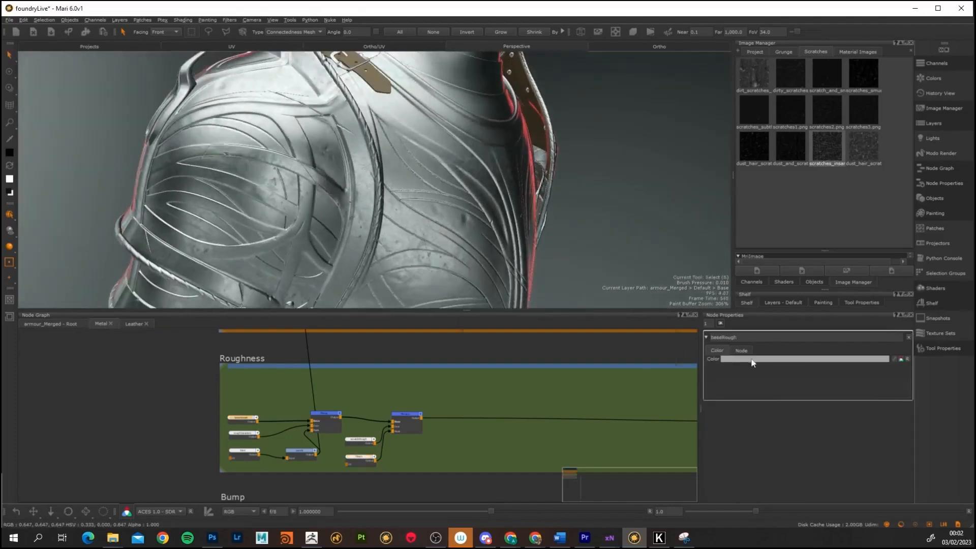
{"action": "left_click", "coordinate": [754, 360]}
{"action": "left_click_drag", "start_coordinate": [467, 285], "coordinate": [463, 295]}
{"action": "left_click", "coordinate": [491, 394]}
{"action": "left_click_drag", "start_coordinate": [438, 470], "coordinate": [242, 395]}
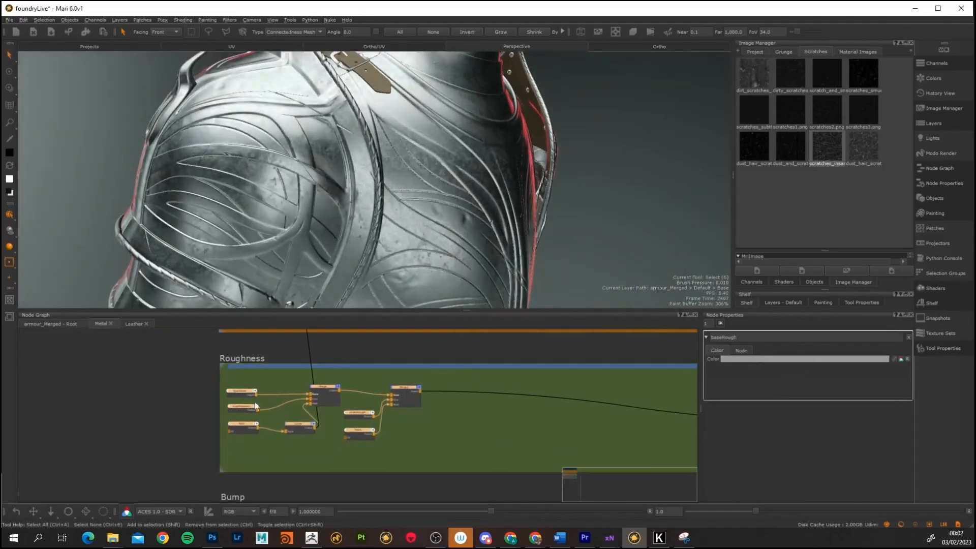
- Add a Geo-Channel node in the empty area beside the backdrops and set its channel to the occlusion map
{"action": "scroll", "coordinate": [137, 421], "scroll_direction": "down", "scroll_amount": 4}
{"action": "middle_click_drag", "start_coordinate": [106, 414], "coordinate": [334, 438]}
{"action": "key", "text": "Tab"}
{"action": "type", "text": "geo"}
{"action": "key", "text": "Return"}
{"action": "double_click", "coordinate": [276, 411]}
{"action": "left_click", "coordinate": [897, 361]}
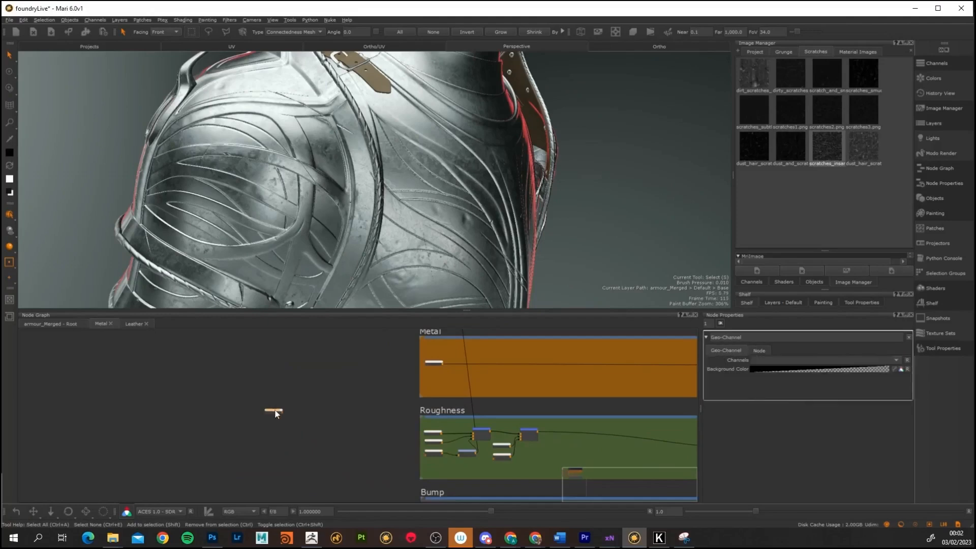
{"action": "left_click", "coordinate": [865, 379]}
- Wrap the Geo-Channel node in a backdrop titled Occlusion
{"action": "scroll", "coordinate": [283, 411], "scroll_direction": "up", "scroll_amount": 4}
{"action": "left_click_drag", "start_coordinate": [283, 411], "coordinate": [275, 406]}
{"action": "key", "text": "Tab"}
{"action": "type", "text": "back"}
{"action": "key", "text": "Return"}
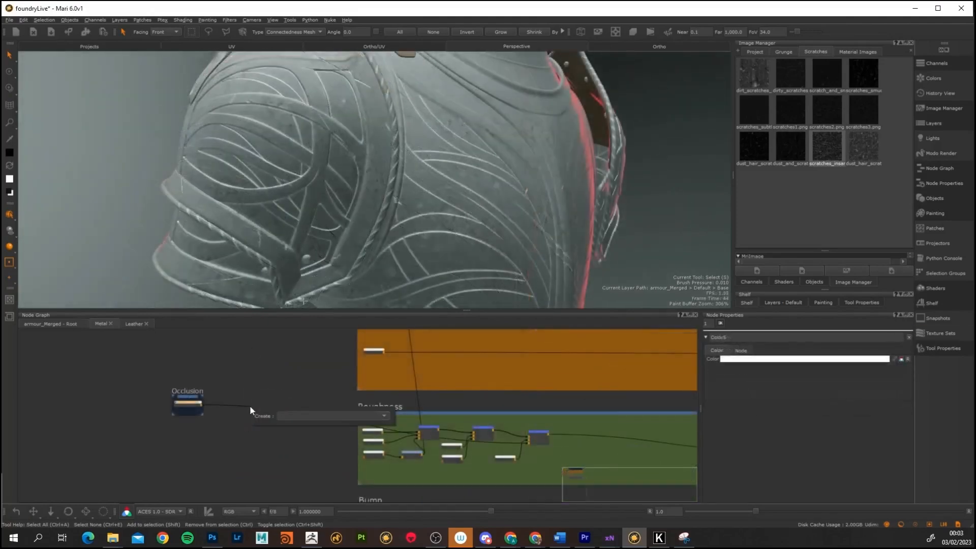
- Add a Levels node after the Occlusion Geo-Channel and set its input White to 0.987 and Mid to 0.748
{"action": "type", "text": "lev"}
{"action": "key", "text": "Return"}
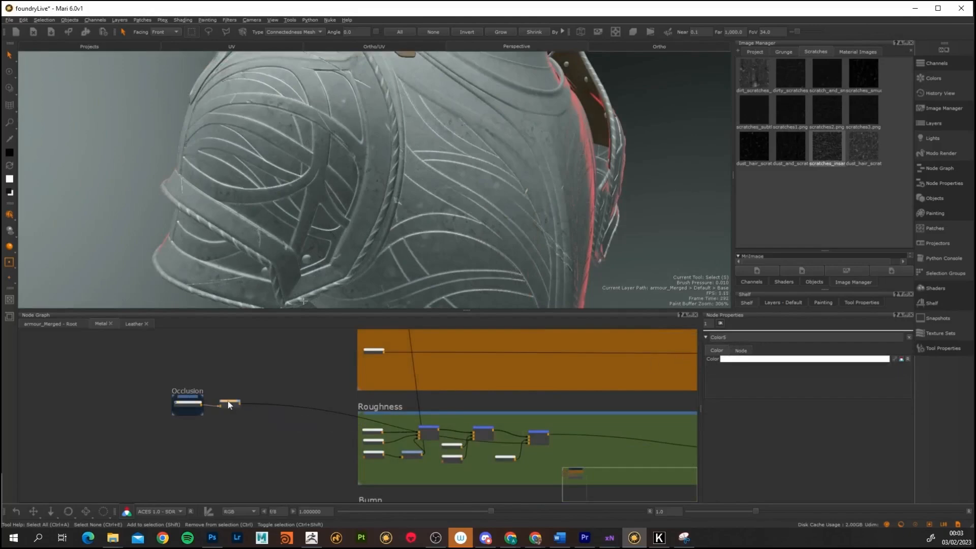
{"action": "double_click", "coordinate": [228, 404]}
{"action": "left_click_drag", "start_coordinate": [849, 459], "coordinate": [889, 449]}
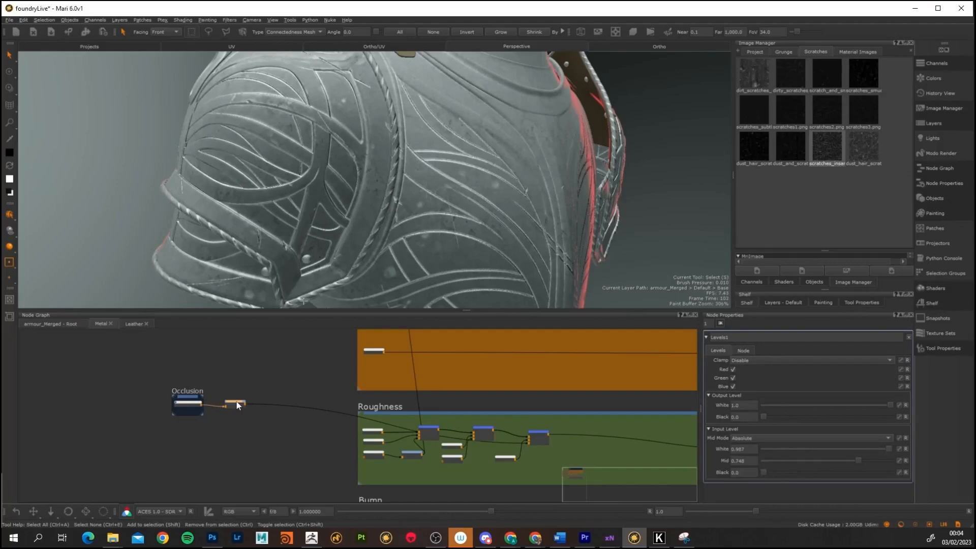
- Add a Bake Point node after the occlusion Levels node
{"action": "key", "text": "Tab"}
{"action": "type", "text": "bak"}
{"action": "left_click", "coordinate": [310, 419]}
{"action": "left_click", "coordinate": [453, 257]}
{"action": "key", "text": "Escape"}
{"action": "left_click", "coordinate": [471, 318]}
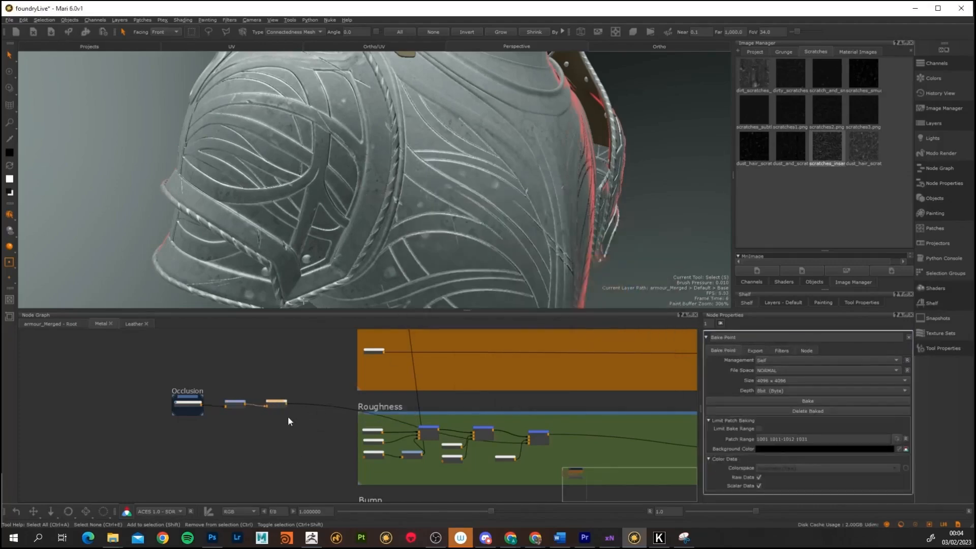
- Apply a Blur filter with a radius of 10 to the Bake Point
{"action": "left_click", "coordinate": [783, 350]}
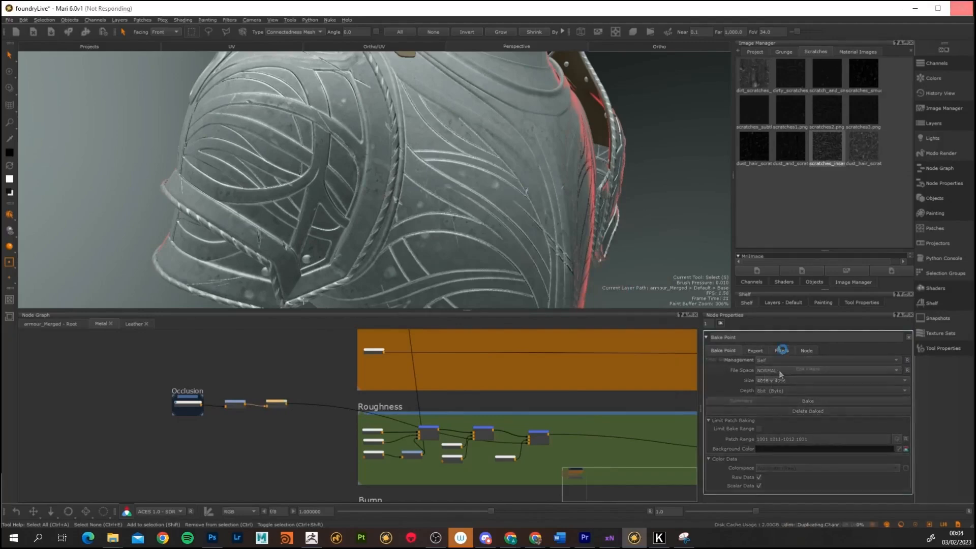
{"action": "left_click", "coordinate": [808, 368]}
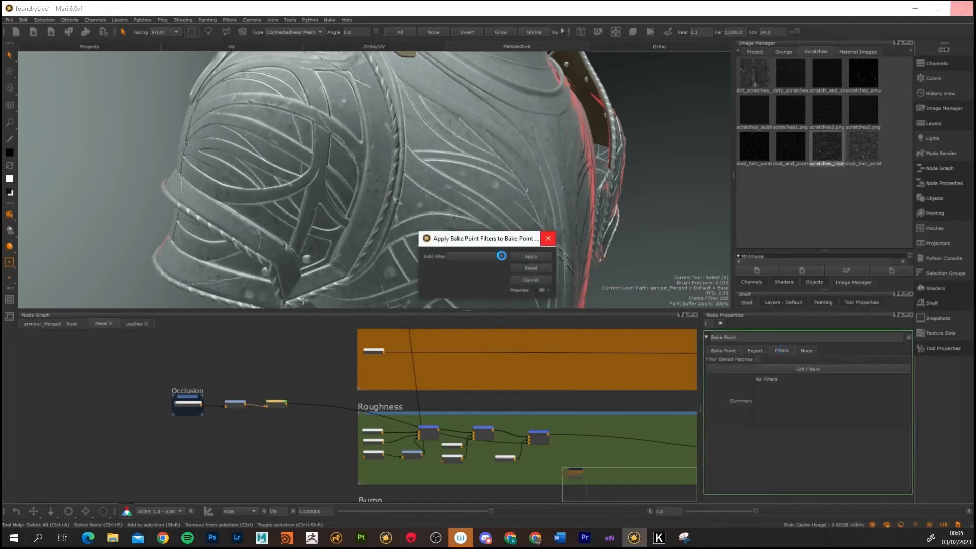
{"action": "left_click", "coordinate": [502, 256]}
{"action": "left_click", "coordinate": [489, 422]}
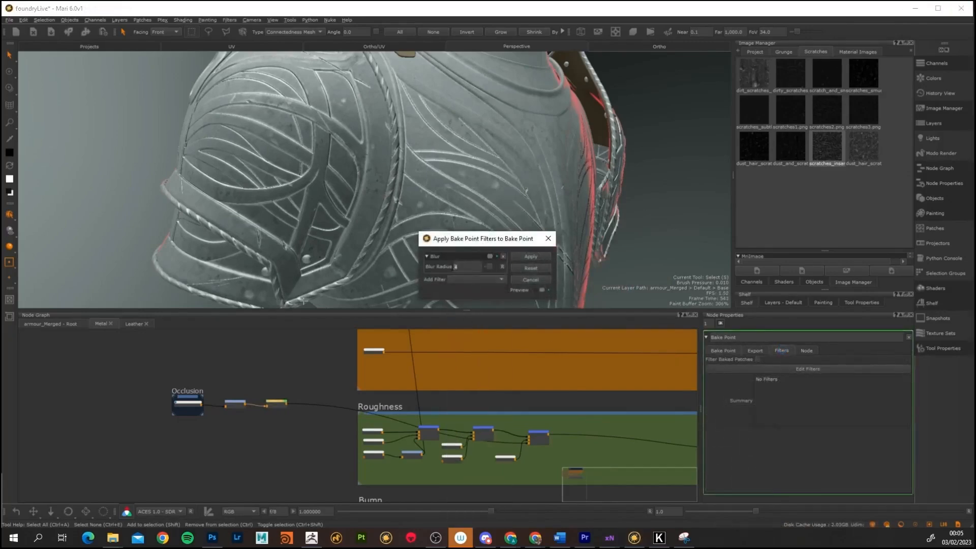
{"action": "left_click_drag", "start_coordinate": [464, 267], "coordinate": [450, 264]}
{"action": "type", "text": "10."}
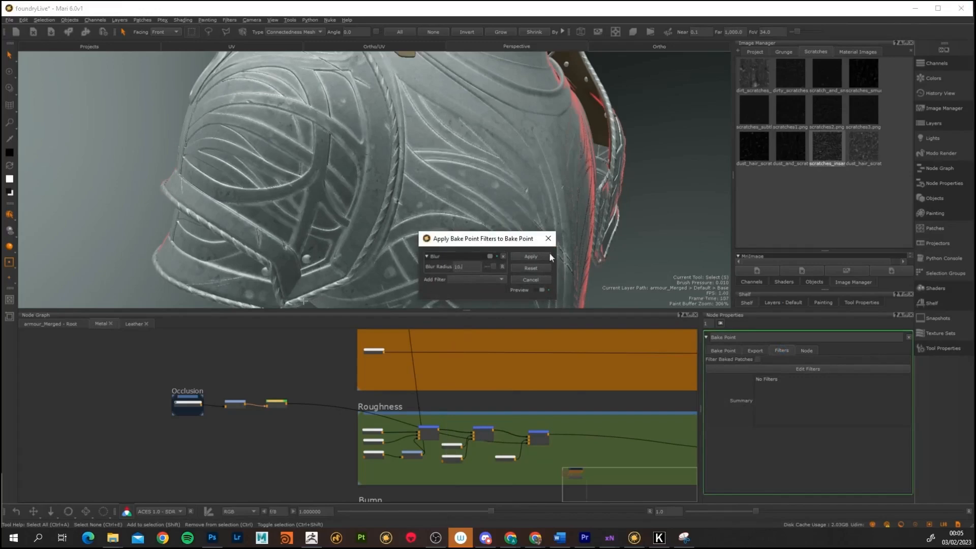
{"action": "left_click", "coordinate": [535, 259]}
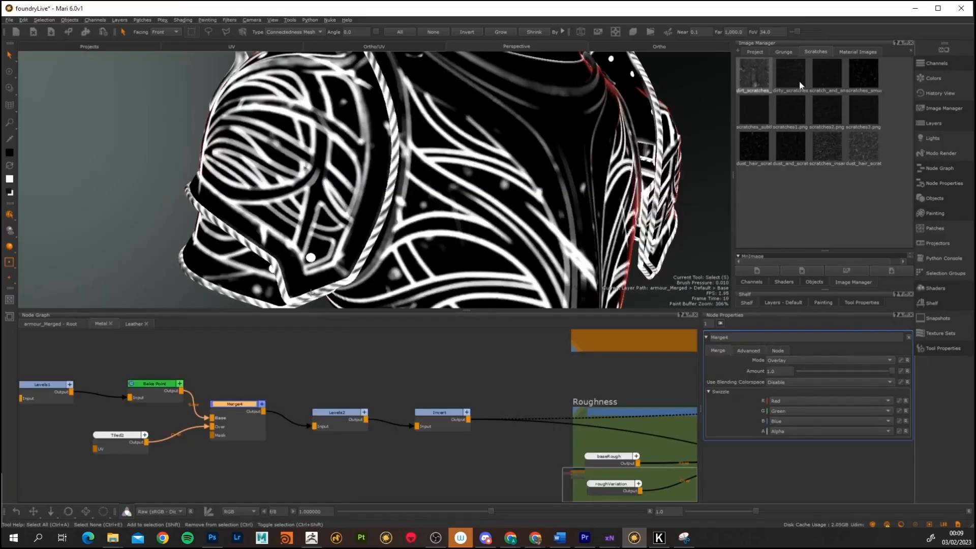
- Use the dirty_damage grunge as the cavity Tiled node's image and set Levels2's input White to 1.0 and Black to 0.053
{"action": "left_click_drag", "start_coordinate": [126, 440], "coordinate": [122, 444]}
{"action": "left_click_drag", "start_coordinate": [790, 384], "coordinate": [786, 369]}
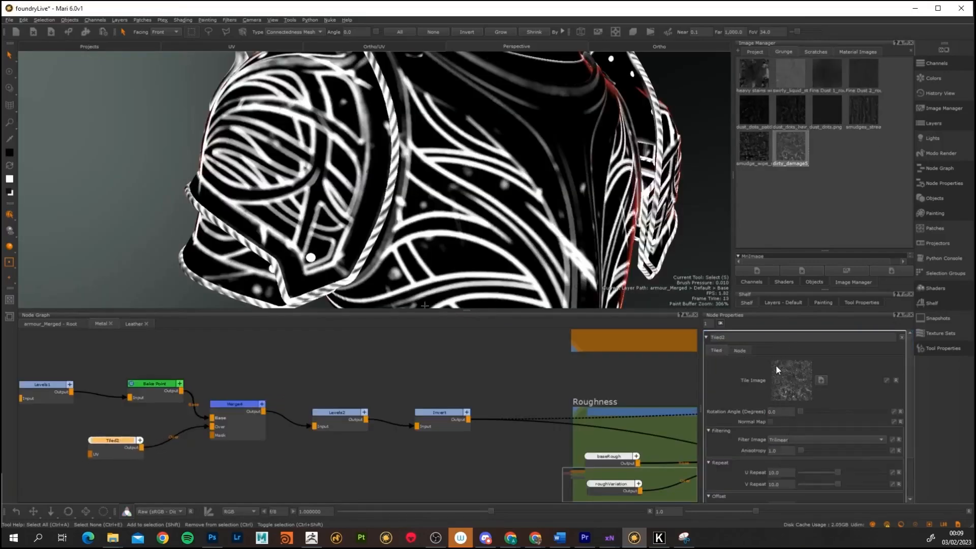
{"action": "left_click", "coordinate": [350, 415]}
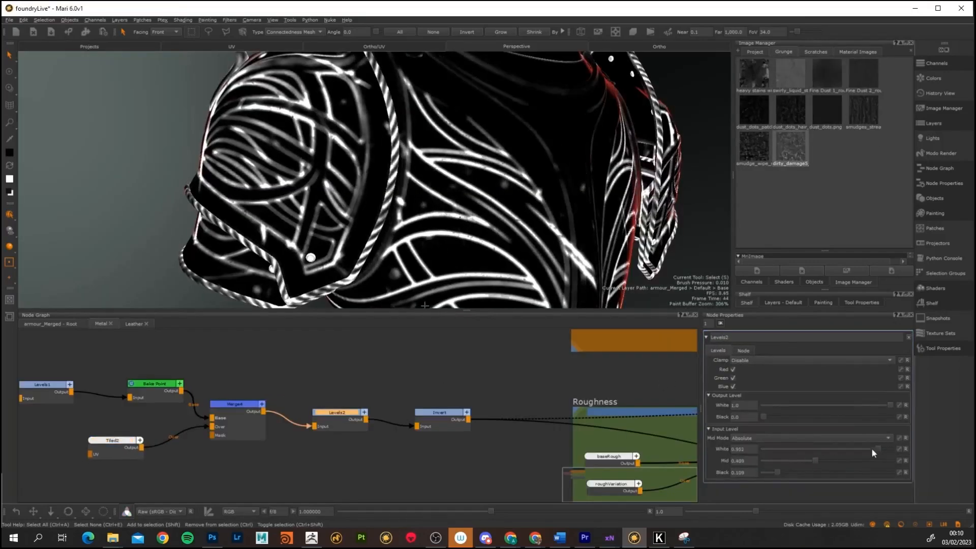
{"action": "left_click_drag", "start_coordinate": [771, 472], "coordinate": [773, 472]}
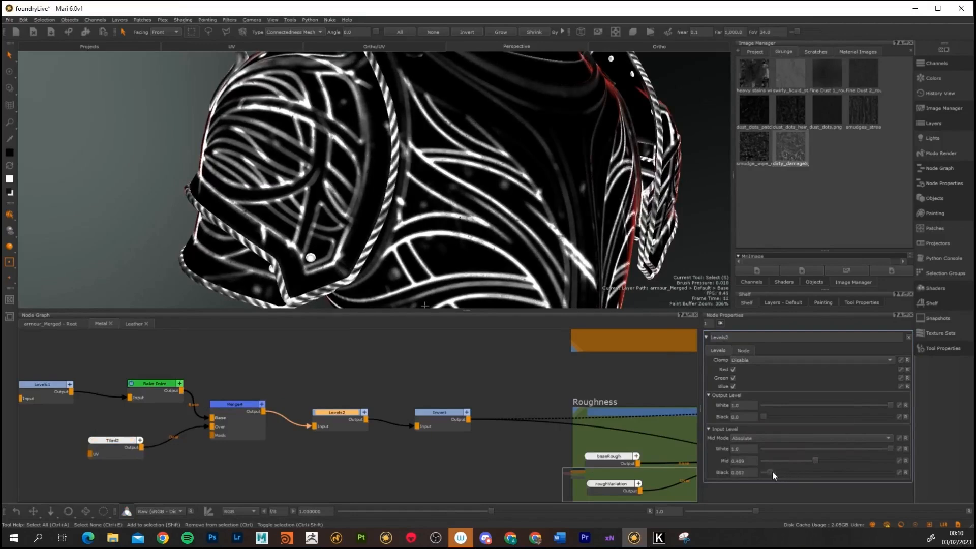
- Edit the Bake Point's Blur filter and reapply it to the baked occlusion
{"action": "left_click", "coordinate": [154, 389]}
{"action": "left_click", "coordinate": [781, 350]}
{"action": "left_click", "coordinate": [808, 368]}
{"action": "left_click", "coordinate": [537, 256]}
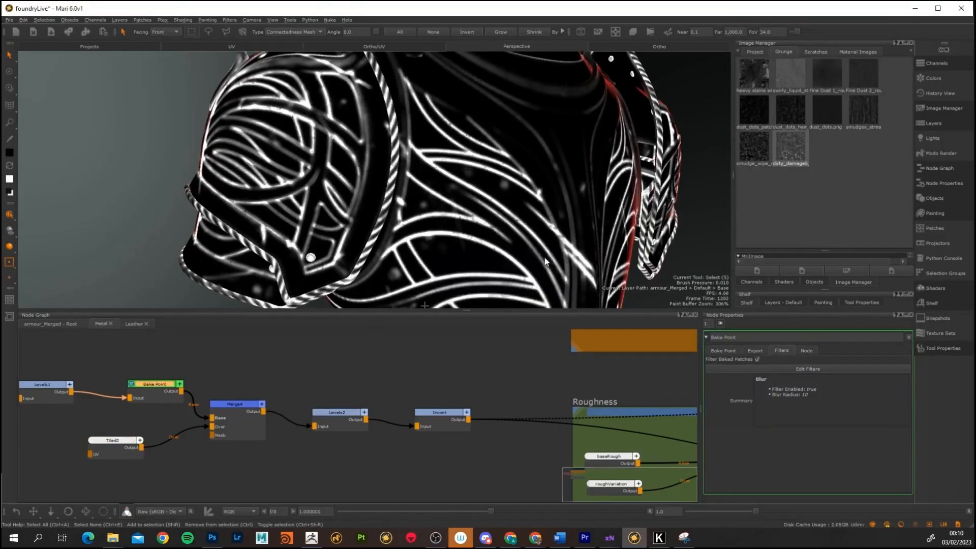
{"action": "left_click", "coordinate": [801, 371]}
{"action": "left_click", "coordinate": [536, 258]}
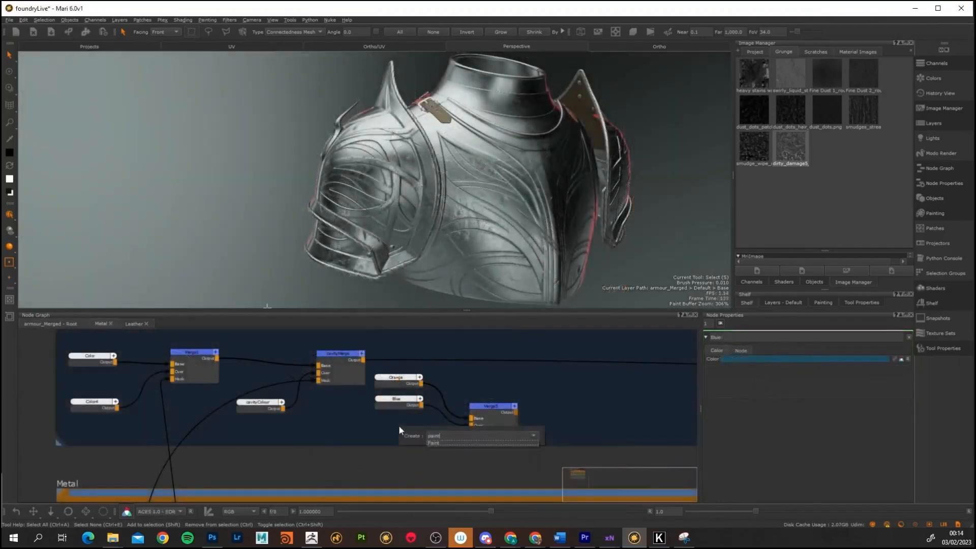
- Add a Perlin noise node below the Blue color node in the Diffuse backdrop
{"action": "key", "text": "Return"}
{"action": "key", "text": "Escape"}
{"action": "key", "text": "Tab"}
{"action": "type", "text": "per"}
{"action": "key", "text": "Down"}
{"action": "key", "text": "Down"}
{"action": "key", "text": "Return"}
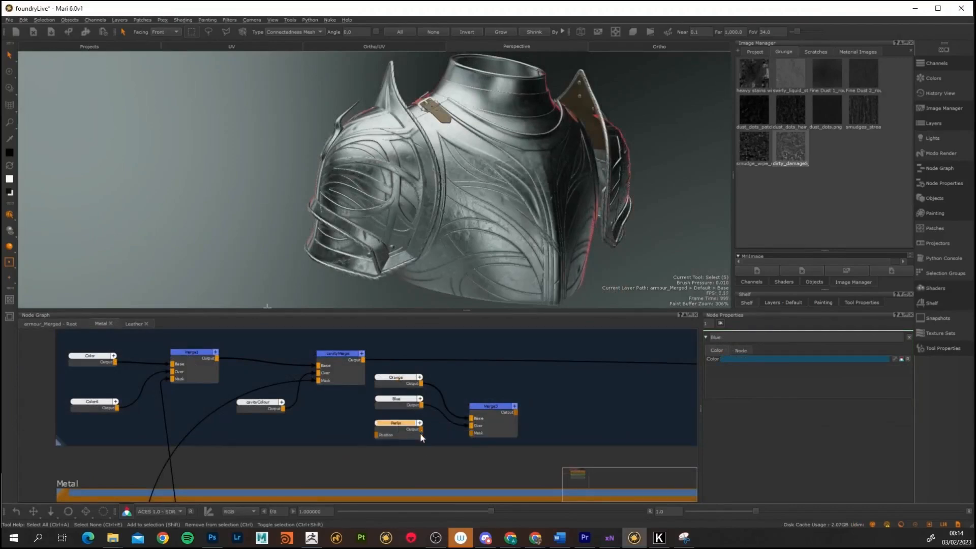
- Insert a Merge after cavityMerge that lays the orange and blue mix over the diffuse color
{"action": "left_click", "coordinate": [349, 353]}
{"action": "key", "text": "m"}
{"action": "left_click", "coordinate": [402, 423]}
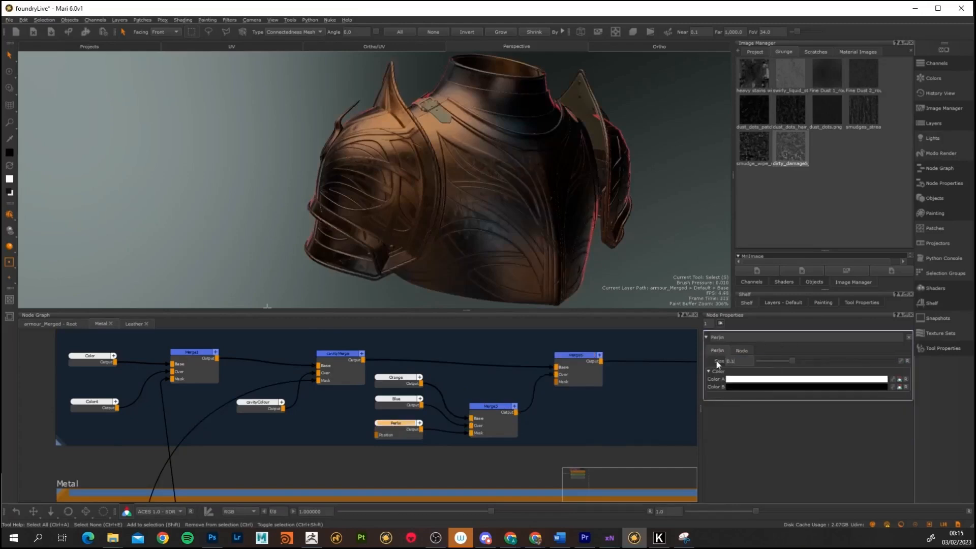
- Set the new diffuse Merge to Normal mode with an Amount of 0.376
{"action": "left_click", "coordinate": [578, 355]}
{"action": "left_click", "coordinate": [823, 360]}
{"action": "mouse_move", "coordinate": [814, 403]}
{"action": "left_click", "coordinate": [913, 423]}
{"action": "left_click", "coordinate": [795, 360]}
{"action": "left_click", "coordinate": [796, 360]}
{"action": "left_click_drag", "start_coordinate": [892, 372], "coordinate": [835, 371]}
{"action": "mouse_move", "coordinate": [514, 197]}
{"action": "left_mouse_down", "text": "alt"}
{"action": "mouse_move", "coordinate": [468, 196]}
{"action": "mouse_move", "coordinate": [508, 196]}
{"action": "left_mouse_up", "text": "alt"}
{"action": "right_click_drag", "start_coordinate": [508, 196], "coordinate": [529, 197], "text": "alt"}
{"action": "middle_click_drag", "start_coordinate": [529, 198], "coordinate": [537, 189], "text": "alt"}
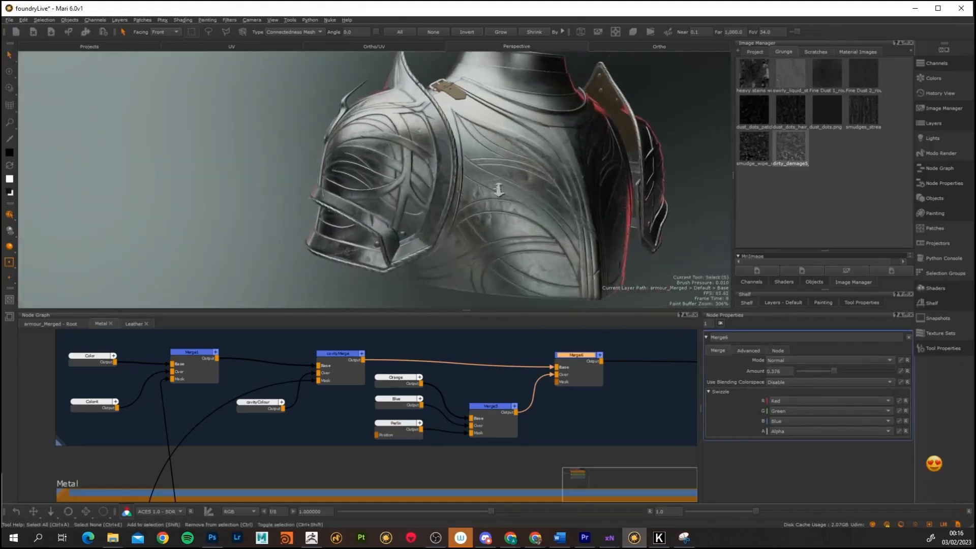
{"action": "left_click_drag", "start_coordinate": [537, 188], "coordinate": [511, 208], "text": "alt"}
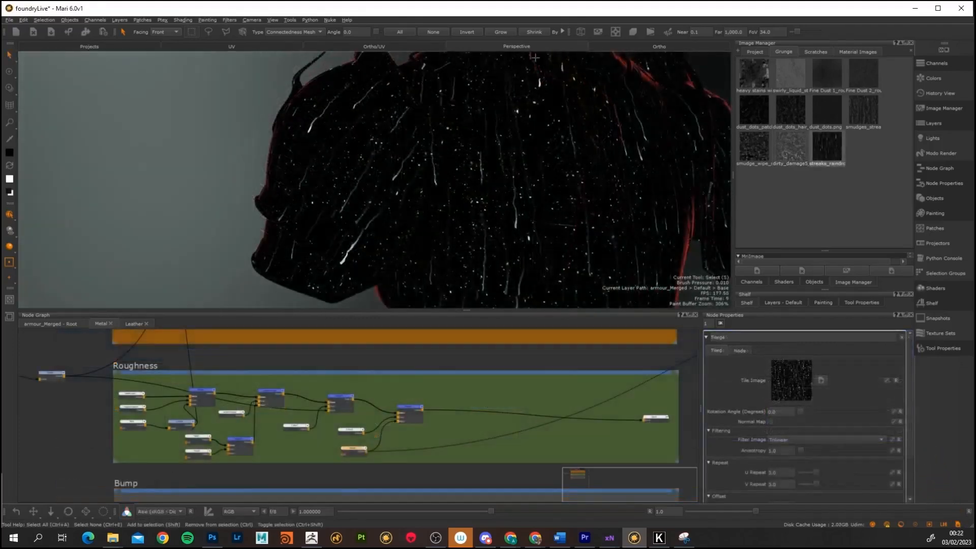
- Add the streaks_damage image as a Tiled node in the Roughness backdrop and merge it with the raindrop Tiled node
{"action": "left_click_drag", "start_coordinate": [864, 110], "coordinate": [879, 130]}
{"action": "scroll", "coordinate": [346, 455], "scroll_direction": "up", "scroll_amount": 5}
{"action": "left_click_drag", "start_coordinate": [373, 440], "coordinate": [319, 425]}
{"action": "left_click_drag", "start_coordinate": [863, 147], "coordinate": [320, 459]}
{"action": "left_click_drag", "start_coordinate": [327, 461], "coordinate": [310, 451]}
{"action": "key", "text": "m"}
- Set the mode of the Merge combining the raindrop and streak images to Screen
{"action": "double_click", "coordinate": [410, 420]}
{"action": "left_click", "coordinate": [793, 361]}
{"action": "mouse_move", "coordinate": [790, 398]}
{"action": "left_click", "coordinate": [908, 404]}
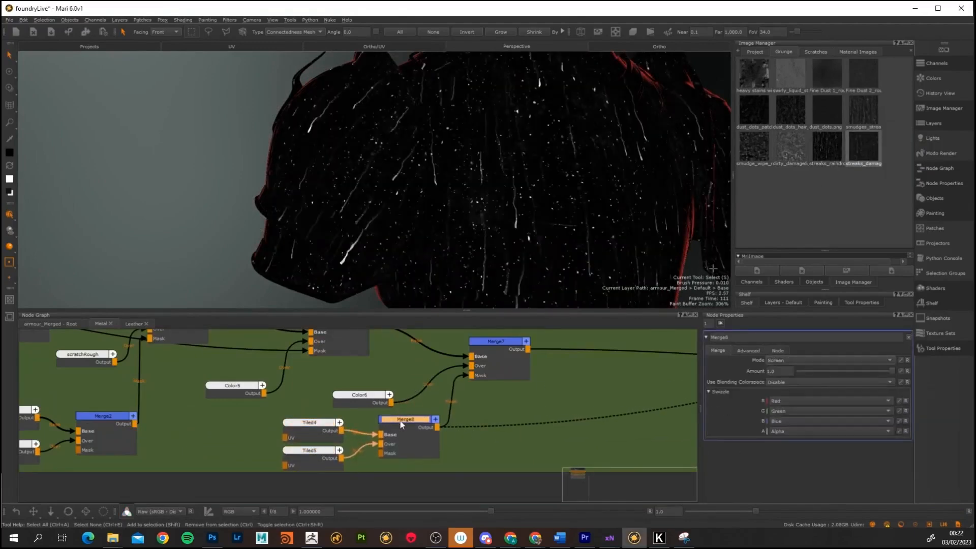
- Insert a Levels node between the streaks Tiled node and its Merge
{"action": "double_click", "coordinate": [311, 452]}
{"action": "left_click", "coordinate": [273, 451]}
{"action": "left_click_drag", "start_coordinate": [306, 450], "coordinate": [206, 447]}
{"action": "key", "text": "Tab"}
{"action": "type", "text": "lev"}
{"action": "key", "text": "Return"}
{"action": "left_click_drag", "start_coordinate": [493, 477], "coordinate": [319, 450]}
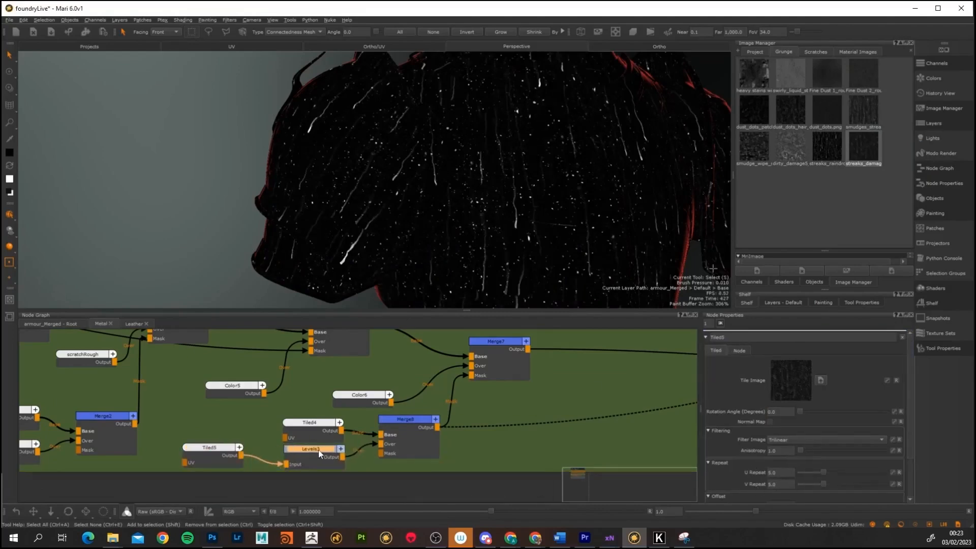
- Set the streaks Levels node's input White to 0.855, Mid to 0.24 and Black to 0.01
{"action": "double_click", "coordinate": [319, 450]}
{"action": "left_click_drag", "start_coordinate": [855, 449], "coordinate": [891, 449]}
{"action": "left_click_drag", "start_coordinate": [828, 461], "coordinate": [804, 461]}
{"action": "left_click_drag", "start_coordinate": [890, 449], "coordinate": [871, 450]}
{"action": "left_click_drag", "start_coordinate": [764, 472], "coordinate": [795, 461]}
{"action": "left_click_drag", "start_coordinate": [764, 472], "coordinate": [765, 472]}
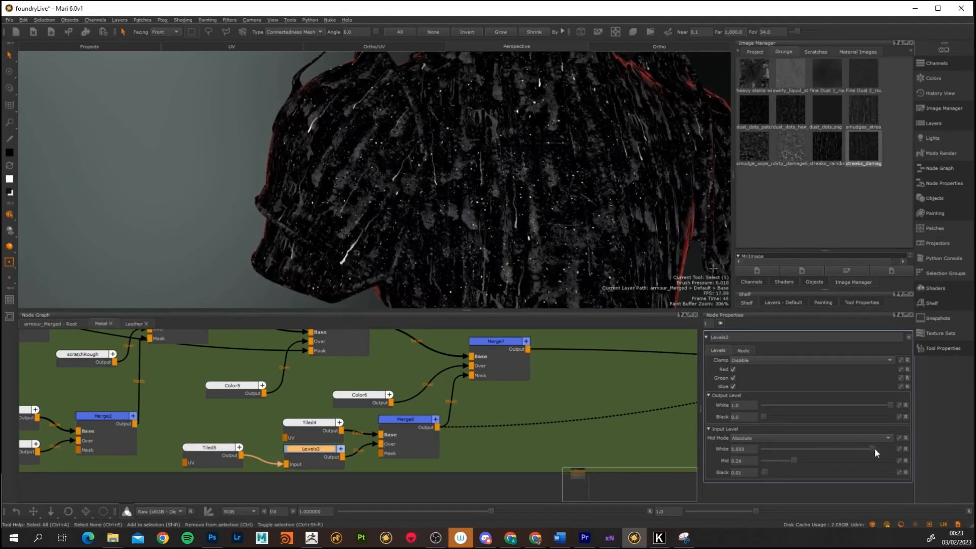
- Rename the Tiled4 node as raindrops and the Levels3 node as streaks
{"action": "double_click", "coordinate": [320, 424]}
{"action": "type", "text": "raindro"}
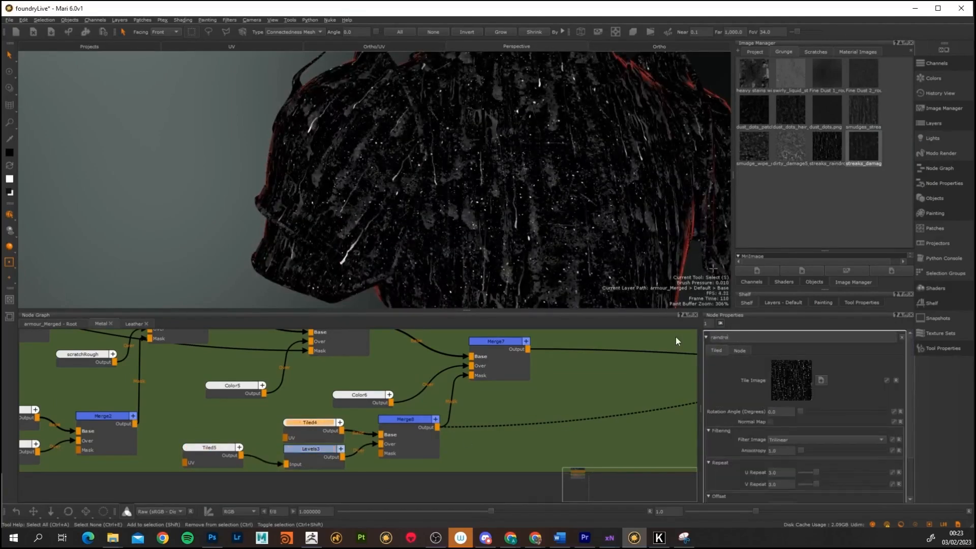
{"action": "type", "text": "ps"}
{"action": "key", "text": "Return"}
{"action": "double_click", "coordinate": [321, 451]}
{"action": "left_click_drag", "start_coordinate": [733, 338], "coordinate": [684, 342]}
{"action": "type", "text": "strea"}
{"action": "left_click", "coordinate": [72, 325]}
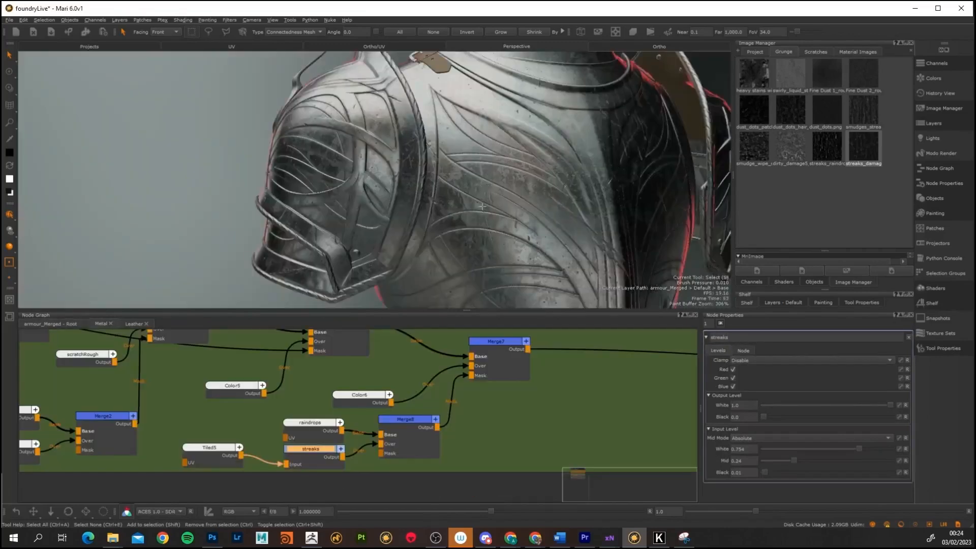
- Shift the raindrops and streaks Merge aside and add a Paint node beneath it in the Roughness backdrop
{"action": "left_click_drag", "start_coordinate": [407, 193], "coordinate": [452, 196], "text": "alt"}
{"action": "left_click_drag", "start_coordinate": [405, 423], "coordinate": [371, 418], "text": "ctrl"}
{"action": "mouse_move", "coordinate": [371, 406]}
{"action": "left_mouse_down"}
{"action": "mouse_move", "coordinate": [375, 389]}
{"action": "mouse_move", "coordinate": [357, 409]}
{"action": "left_mouse_up"}
{"action": "key", "text": "Tab"}
{"action": "type", "text": "paint"}
{"action": "key", "text": "Return"}
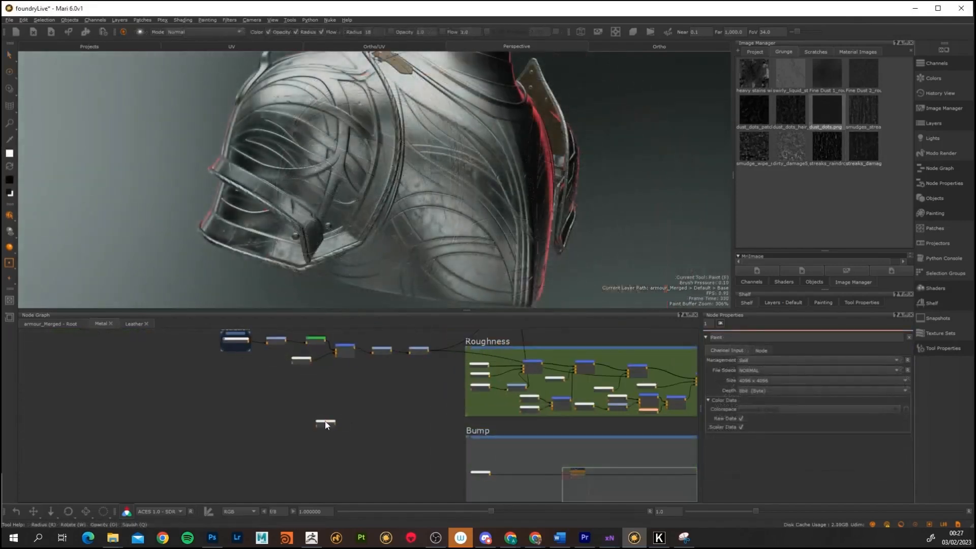
- Set the U and V Repeat of the dust_dots Tiled node to 7
{"action": "left_click", "coordinate": [326, 421]}
{"action": "type", "text": "7"}
{"action": "key", "text": "Return"}
{"action": "left_click_drag", "start_coordinate": [787, 484], "coordinate": [756, 483]}
{"action": "type", "text": "7"}
{"action": "key", "text": "Return"}
{"action": "left_click_drag", "start_coordinate": [406, 193], "coordinate": [385, 154], "text": "alt"}
{"action": "right_click_drag", "start_coordinate": [386, 154], "coordinate": [397, 175], "text": "alt"}
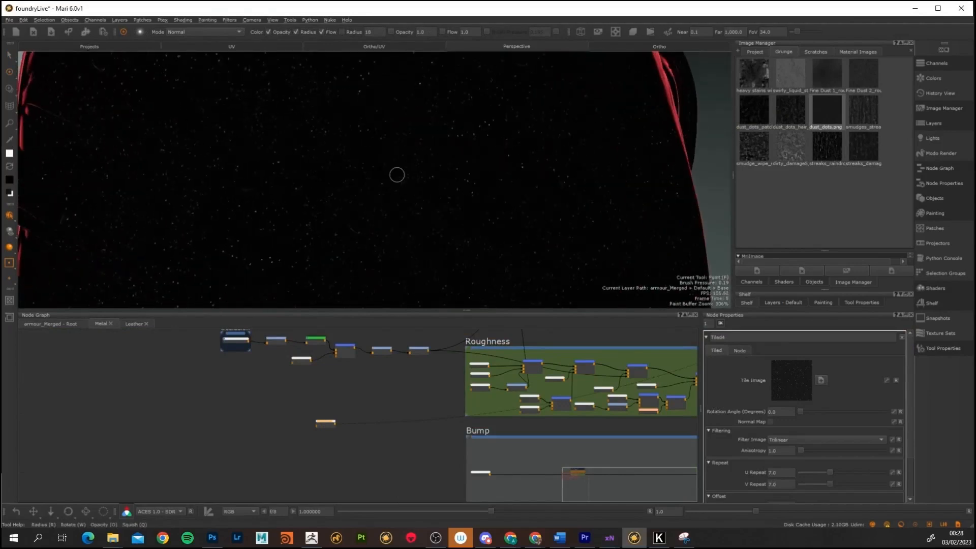
- Rename the dust_dots Tiled node as pitting and add a Color node below it
{"action": "scroll", "coordinate": [320, 425], "scroll_direction": "up", "scroll_amount": 4}
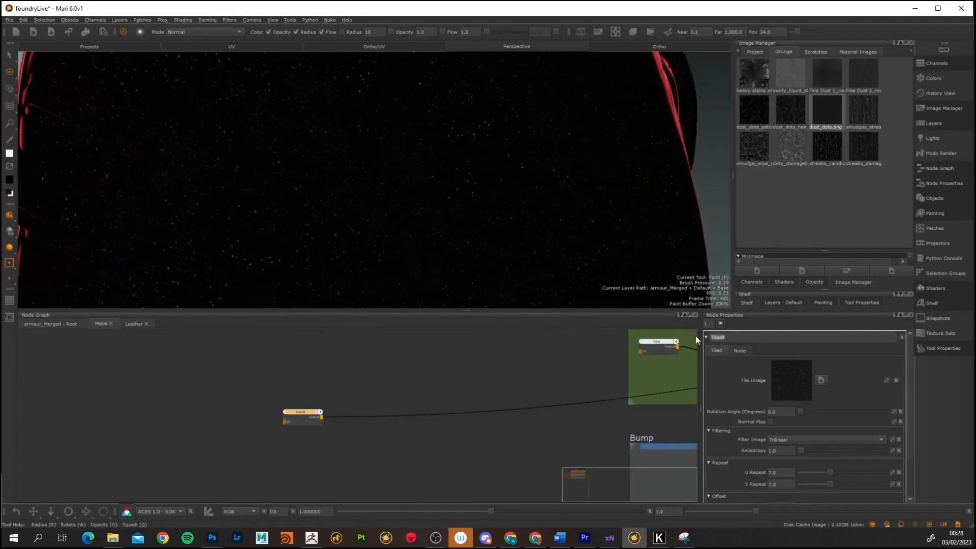
{"action": "left_click", "coordinate": [302, 443]}
{"action": "key", "text": "Tab"}
{"action": "type", "text": "color"}
{"action": "key", "text": "Return"}
{"action": "left_click", "coordinate": [300, 413]}
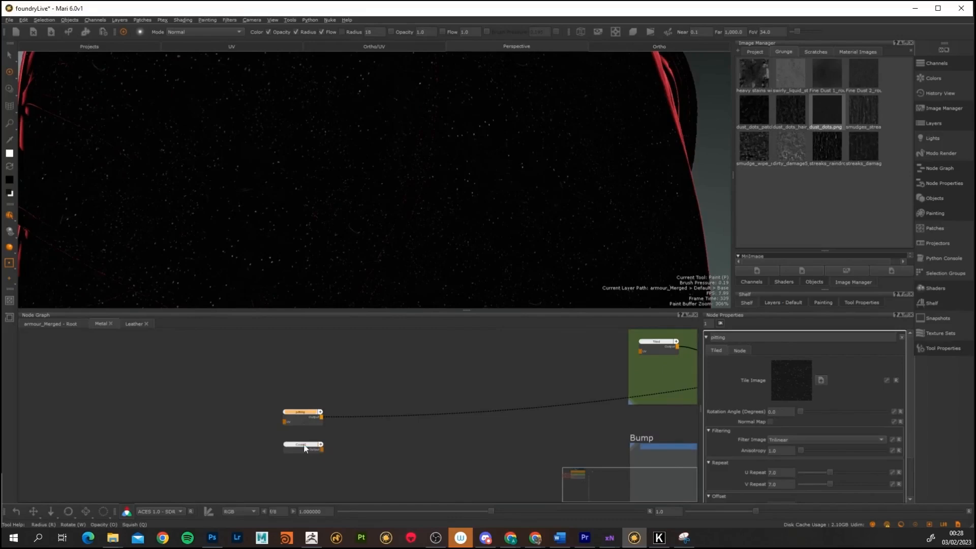
- Try to merge the pitting node with the Color node below it, check the color, and undo the additions
{"action": "left_click", "coordinate": [301, 445], "text": "shift"}
{"action": "key", "text": "m"}
{"action": "left_click_drag", "start_coordinate": [400, 436], "coordinate": [389, 418]}
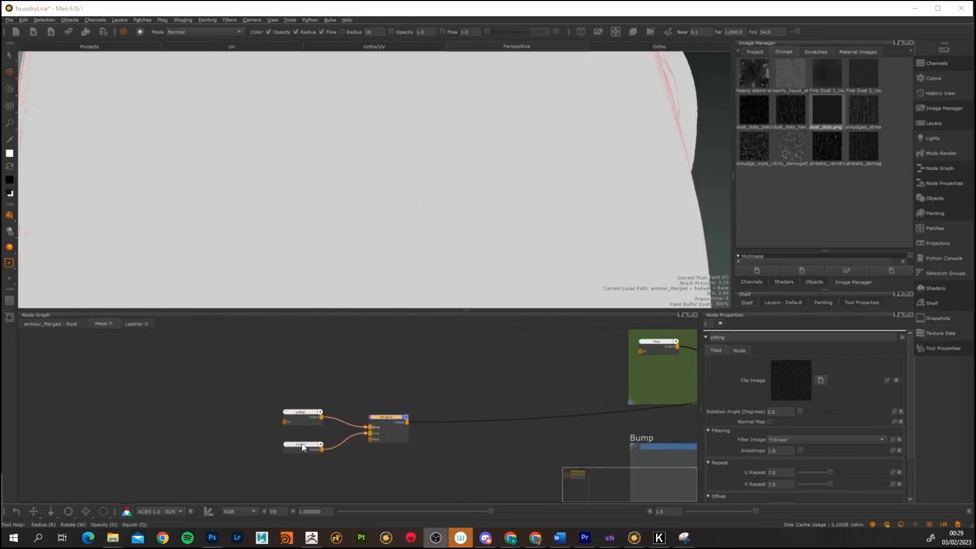
{"action": "left_click", "coordinate": [303, 446]}
{"action": "left_click", "coordinate": [751, 359]}
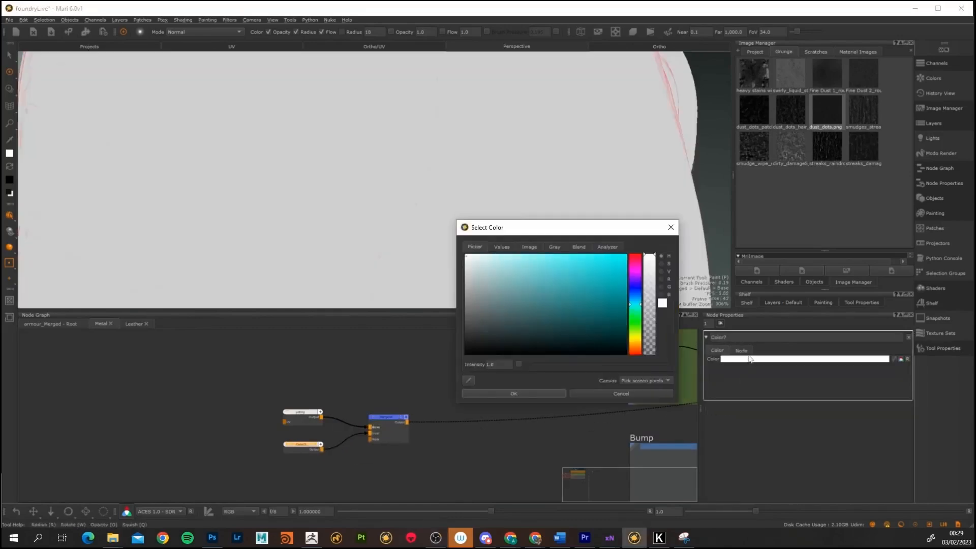
{"action": "left_click", "coordinate": [610, 394]}
{"action": "key", "text": "ctrl+z"}
{"action": "key", "text": "ctrl+z"}
{"action": "key", "text": "ctrl+z"}
{"action": "key", "text": "ctrl+z"}
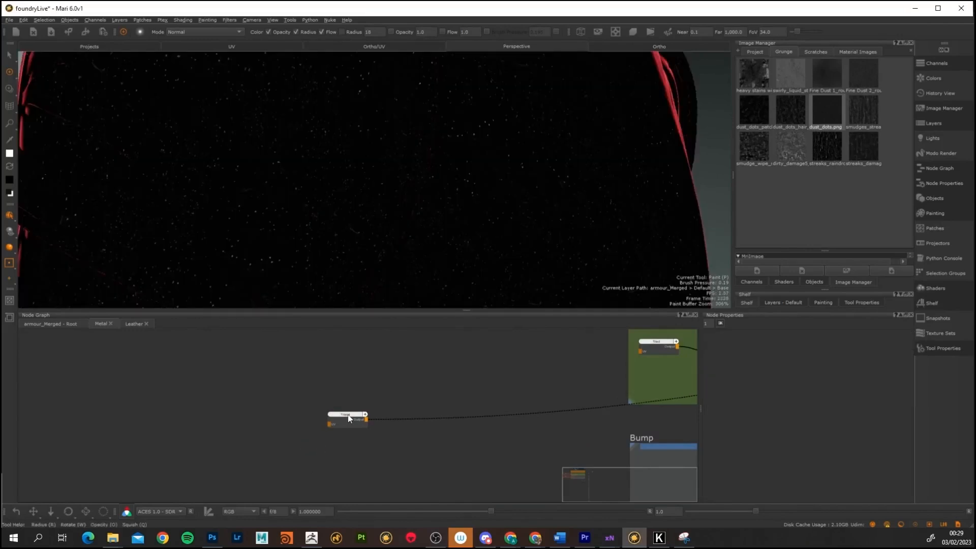
- Move the pitting texture node over to the Bump backdrop and add an Invert node for it
{"action": "left_click", "coordinate": [348, 414]}
{"action": "scroll", "coordinate": [340, 439], "scroll_direction": "down", "scroll_amount": 5}
{"action": "scroll", "coordinate": [439, 457], "scroll_direction": "up", "scroll_amount": 2}
{"action": "left_click_drag", "start_coordinate": [288, 408], "coordinate": [509, 473]}
{"action": "scroll", "coordinate": [481, 461], "scroll_direction": "up", "scroll_amount": 2}
{"action": "key", "text": "Tab"}
{"action": "type", "text": "inver"}
{"action": "key", "text": "Return"}
- Check the armour from the root graph and reopen the Metal group, shifting the texture node slightly down
{"action": "left_click", "coordinate": [44, 323]}
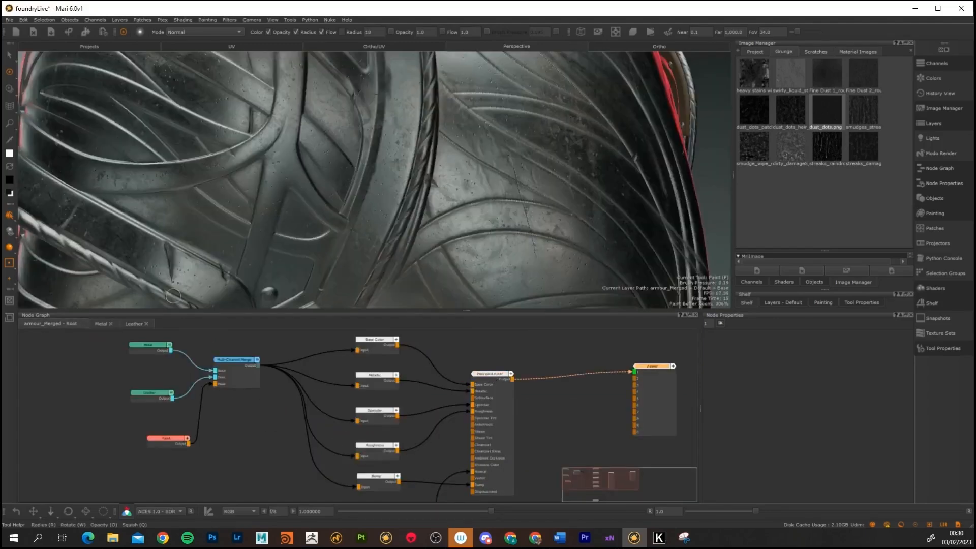
{"action": "middle_click_drag", "start_coordinate": [202, 224], "coordinate": [185, 193]}
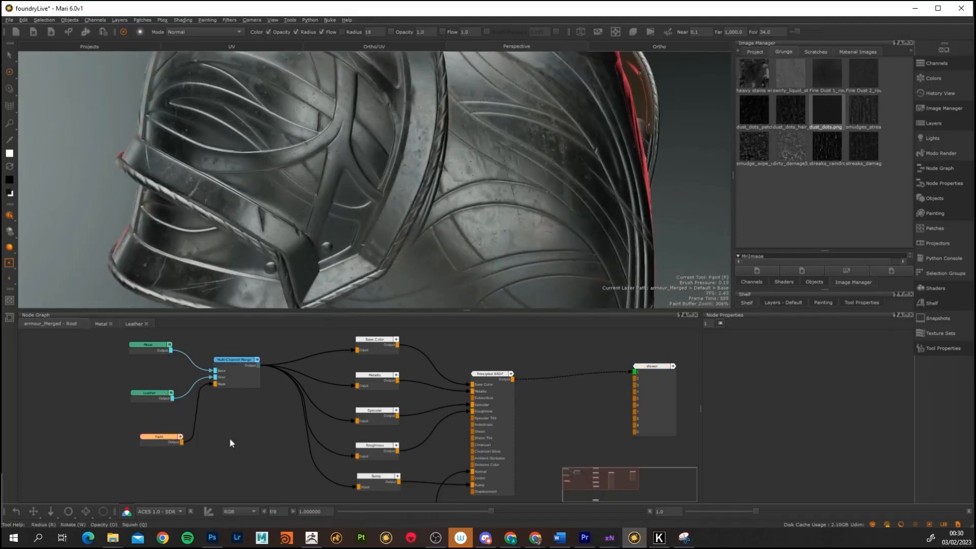
{"action": "left_click", "coordinate": [102, 324]}
{"action": "left_click_drag", "start_coordinate": [173, 378], "coordinate": [178, 397]}
{"action": "key", "text": "Tab"}
{"action": "left_click", "coordinate": [177, 438]}
{"action": "key", "text": "Tab"}
{"action": "type", "text": "col"}
{"action": "key", "text": "Return"}
{"action": "key", "text": "Delete"}
- Add a Paint node below the texture node in the Metal group and merge the two
{"action": "key", "text": "Tab"}
{"action": "type", "text": "pai"}
{"action": "key", "text": "Return"}
{"action": "left_click_drag", "start_coordinate": [188, 429], "coordinate": [174, 428]}
{"action": "left_click", "coordinate": [178, 398], "text": "shift"}
{"action": "key", "text": "m"}
{"action": "left_click_drag", "start_coordinate": [265, 419], "coordinate": [246, 398]}
- Open the new Merge node's settings and change its blend mode
{"action": "double_click", "coordinate": [246, 398]}
{"action": "left_click", "coordinate": [793, 361]}
{"action": "mouse_move", "coordinate": [796, 386]}
{"action": "left_click", "coordinate": [917, 393]}
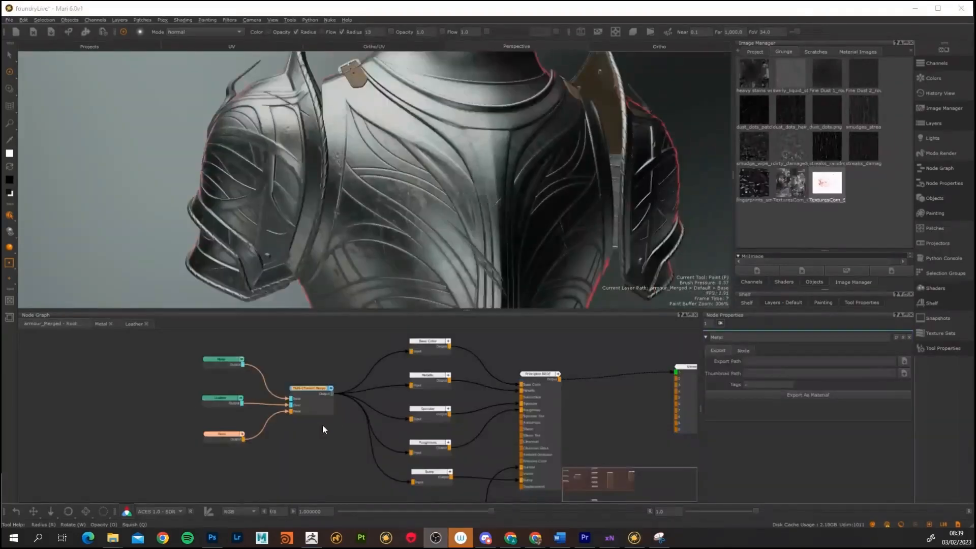
- Duplicate the Leather group in the root graph and combine the copy with the Metal group in a Multi-Channel Merge
{"action": "right_click", "coordinate": [316, 405]}
{"action": "left_click", "coordinate": [441, 430]}
{"action": "left_click_drag", "start_coordinate": [348, 422], "coordinate": [308, 368]}
{"action": "key", "text": "m"}
- Rename the duplicated Leather1 group as Dirt and open its node graph at the Diffuse backdrop
{"action": "double_click", "coordinate": [246, 388]}
{"action": "left_click", "coordinate": [735, 338]}
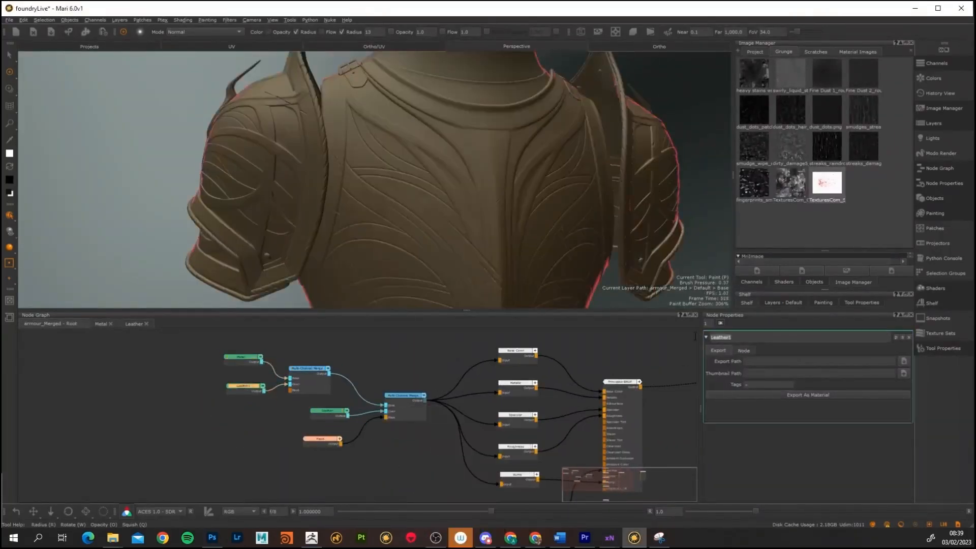
{"action": "scroll", "coordinate": [293, 400], "scroll_direction": "up", "scroll_amount": 2}
{"action": "middle_click_drag", "start_coordinate": [293, 400], "coordinate": [224, 444]}
{"action": "key", "text": "ctrl+Return"}
{"action": "middle_click_drag", "start_coordinate": [221, 395], "coordinate": [254, 470]}
{"action": "scroll", "coordinate": [326, 407], "scroll_direction": "up", "scroll_amount": 10}
- Add a second Color node below the first in the Diffuse backdrop and give it a dark, muted color
{"action": "left_click", "coordinate": [290, 397]}
{"action": "key", "text": "Tab"}
{"action": "type", "text": "col"}
{"action": "key", "text": "Return"}
{"action": "double_click", "coordinate": [287, 428]}
{"action": "left_click", "coordinate": [805, 359]}
{"action": "left_click", "coordinate": [495, 316]}
{"action": "left_click", "coordinate": [635, 345]}
{"action": "left_click", "coordinate": [503, 323]}
{"action": "left_click", "coordinate": [514, 394]}
- Merge the two Color nodes, masked by the tiled TexturesCom grunge image with U and V Repeat set to 8
{"action": "key", "text": "m"}
{"action": "left_click_drag", "start_coordinate": [791, 184], "coordinate": [355, 428]}
{"action": "double_click", "coordinate": [294, 454]}
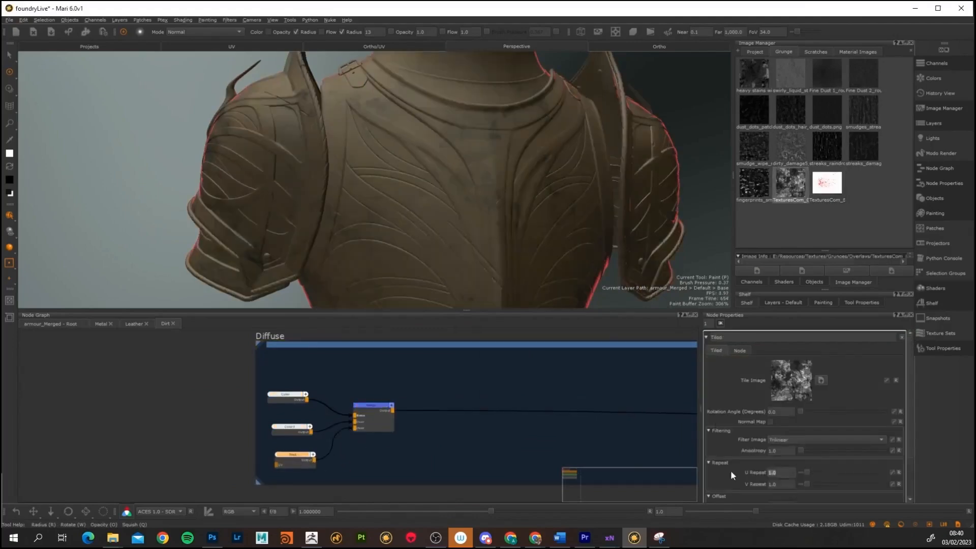
{"action": "type", "text": "8"}
{"action": "left_click_drag", "start_coordinate": [783, 485], "coordinate": [766, 487]}
{"action": "type", "text": "8"}
{"action": "key", "text": "Return"}
- Insert a Levels node between the Tiled grunge node and the Merge mask and lower its Mid input to about 0.06
{"action": "left_click_drag", "start_coordinate": [371, 405], "coordinate": [408, 403]}
{"action": "left_click", "coordinate": [296, 455]}
{"action": "key", "text": "Tab"}
{"action": "type", "text": "level"}
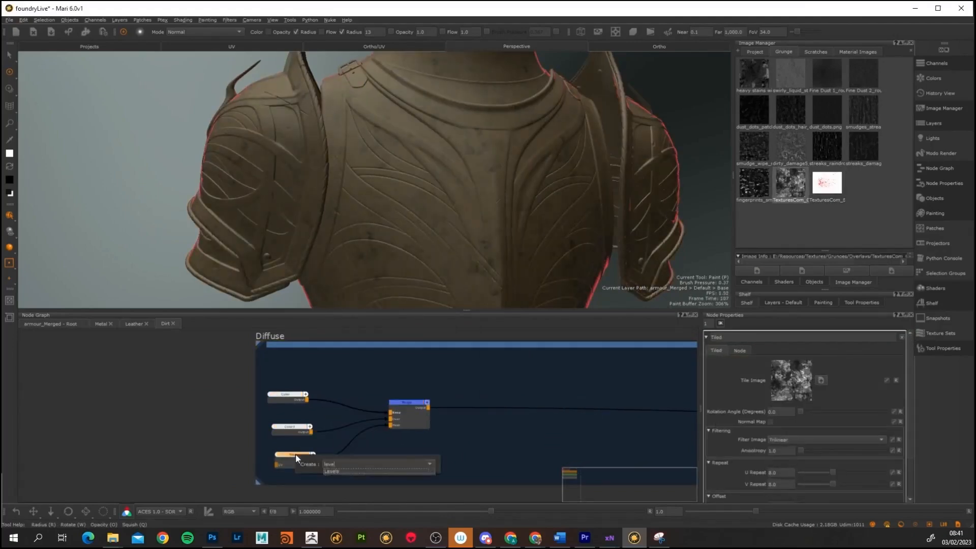
{"action": "key", "text": "Return"}
{"action": "left_click_drag", "start_coordinate": [828, 459], "coordinate": [775, 459]}
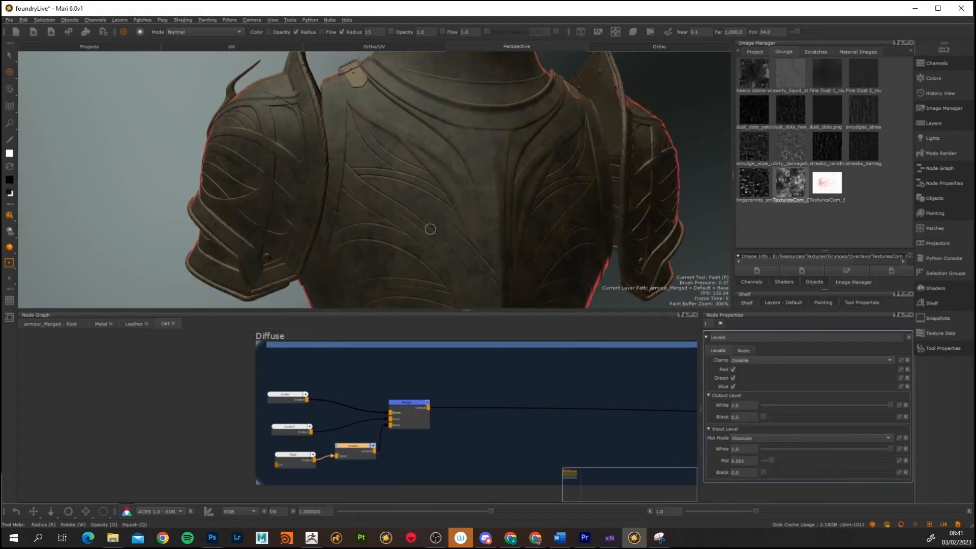
- Rename the Merge node in the Diffuse backdrop as dirtColVar
{"action": "right_click_drag", "start_coordinate": [427, 228], "coordinate": [416, 226], "text": "alt"}
{"action": "left_click_drag", "start_coordinate": [416, 226], "coordinate": [392, 220], "text": "alt"}
{"action": "left_click_drag", "start_coordinate": [406, 402], "coordinate": [417, 391]}
{"action": "double_click", "coordinate": [417, 392]}
{"action": "left_click_drag", "start_coordinate": [728, 337], "coordinate": [694, 335]}
{"action": "type", "text": "dirtColVar"}
{"action": "key", "text": "Return"}
- Add a channel node beside dirtColVar in the Diffuse backdrop and select the channel it reads
{"action": "left_click_drag", "start_coordinate": [356, 155], "coordinate": [417, 153], "text": "alt"}
{"action": "right_click_drag", "start_coordinate": [417, 153], "coordinate": [493, 153], "text": "alt"}
{"action": "left_click", "coordinate": [421, 448]}
{"action": "key", "text": "Tab"}
{"action": "type", "text": "chan"}
{"action": "key", "text": "Return"}
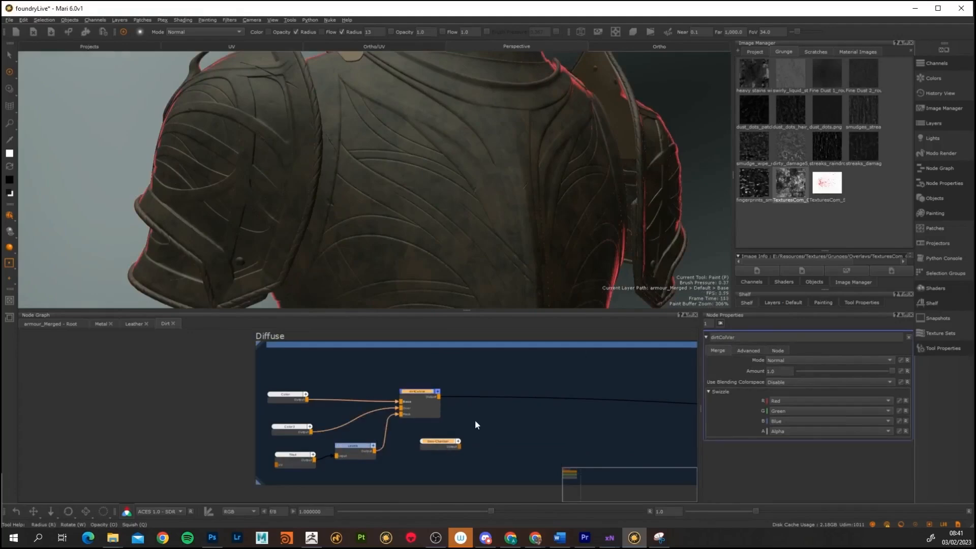
{"action": "double_click", "coordinate": [447, 443]}
{"action": "left_click", "coordinate": [863, 360]}
{"action": "left_click", "coordinate": [790, 388]}
{"action": "left_click", "coordinate": [898, 360]}
{"action": "left_click", "coordinate": [793, 386]}
- Make room beside dirtColVar and add another Color node with a newly picked color
{"action": "left_click_drag", "start_coordinate": [429, 392], "coordinate": [430, 390]}
{"action": "left_click", "coordinate": [444, 432]}
{"action": "left_click_drag", "start_coordinate": [445, 444], "coordinate": [497, 430]}
{"action": "key", "text": "Tab"}
{"action": "type", "text": "color"}
{"action": "key", "text": "Return"}
{"action": "double_click", "coordinate": [445, 433]}
{"action": "left_click", "coordinate": [814, 359]}
{"action": "left_click", "coordinate": [513, 392]}
- Merge the dirtColVar node with the new Color node
{"action": "left_click", "coordinate": [421, 391]}
{"action": "left_click", "coordinate": [445, 432], "text": "shift"}
{"action": "key", "text": "m"}
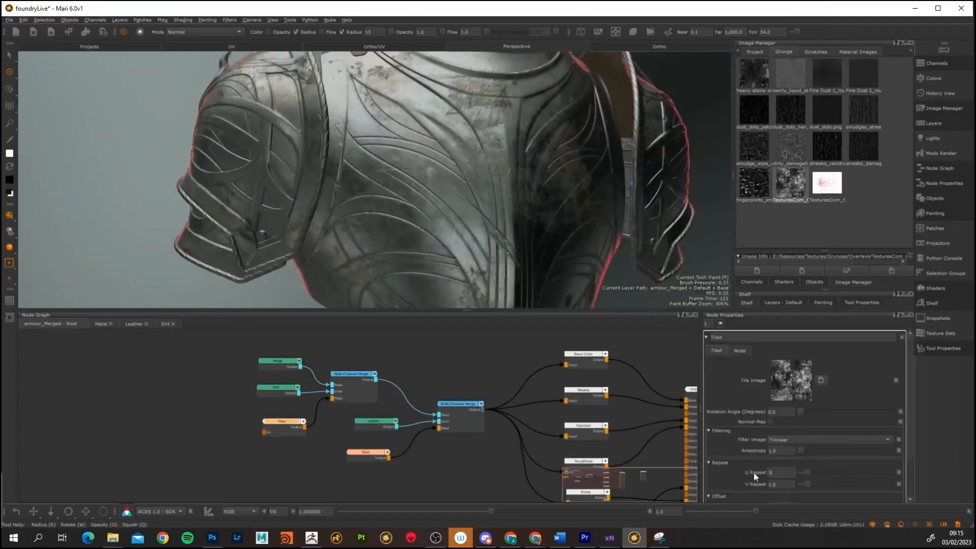
- Move the Tiled mask node far away from the metal and dirt merge and replace its tile image with the swirly_liquid texture
{"action": "left_click_drag", "start_coordinate": [458, 178], "coordinate": [493, 178], "text": "alt"}
{"action": "left_click_drag", "start_coordinate": [342, 131], "coordinate": [348, 179], "text": "alt"}
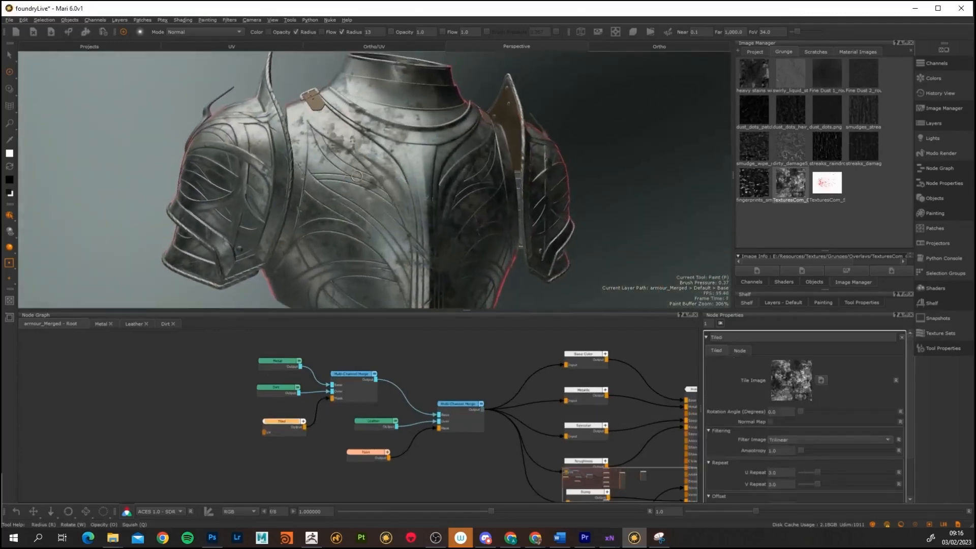
{"action": "scroll", "coordinate": [290, 467], "scroll_direction": "down", "scroll_amount": 1}
{"action": "middle_click_drag", "start_coordinate": [277, 468], "coordinate": [425, 445]}
{"action": "left_click_drag", "start_coordinate": [437, 407], "coordinate": [151, 432]}
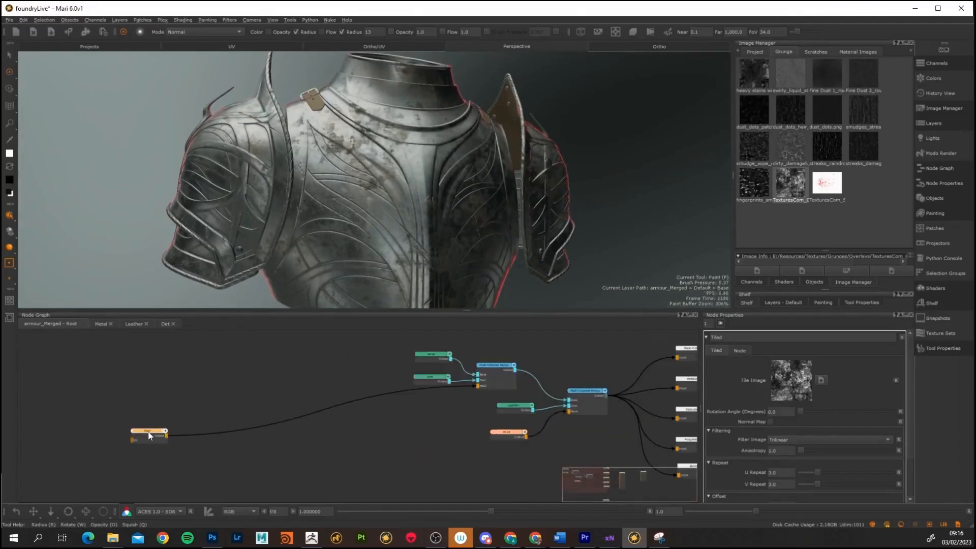
{"action": "left_click_drag", "start_coordinate": [791, 77], "coordinate": [792, 386]}
- Add a Levels node after the Tiled mask node and set its Mid input to 0.152
{"action": "key", "text": "Tab"}
{"action": "type", "text": "levels"}
{"action": "key", "text": "Return"}
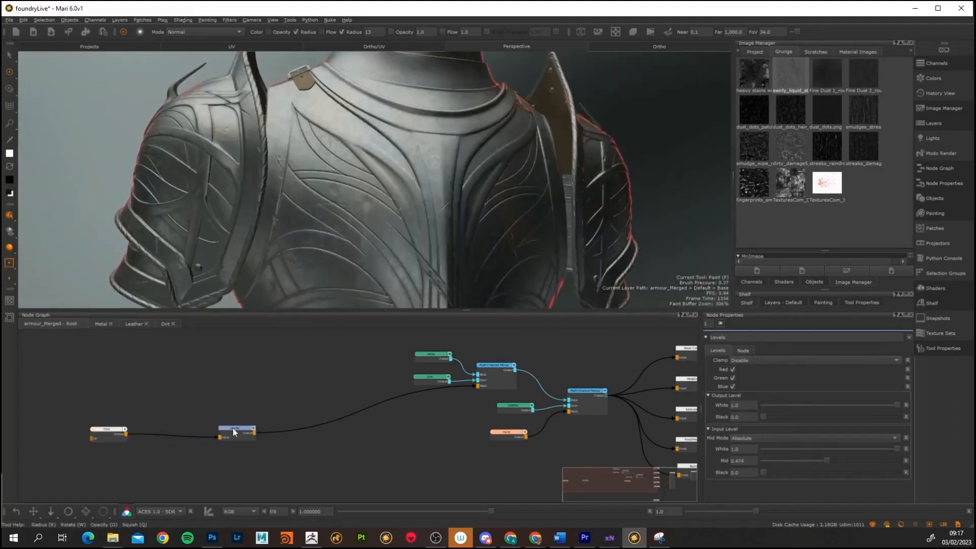
{"action": "left_click_drag", "start_coordinate": [800, 460], "coordinate": [784, 462]}
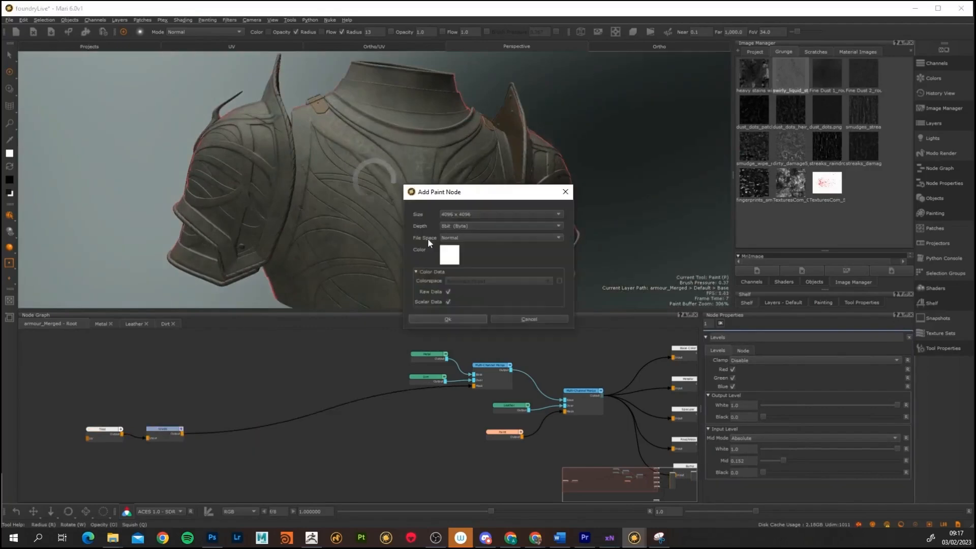
- Add a 4096 x 4096 Paint node below Levels and combine both in a Merge set to Multiply
{"action": "left_click", "coordinate": [451, 255]}
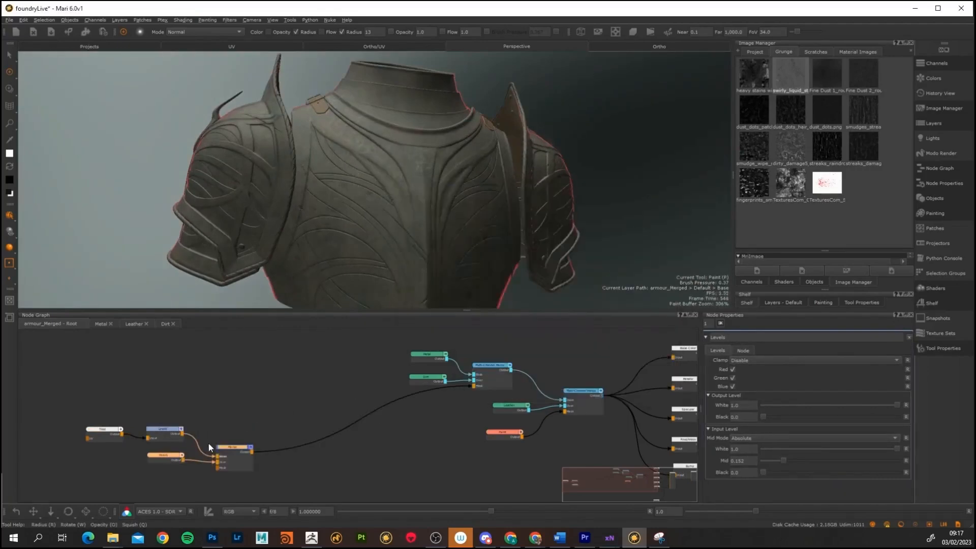
{"action": "left_click", "coordinate": [777, 358]}
{"action": "left_click", "coordinate": [789, 396]}
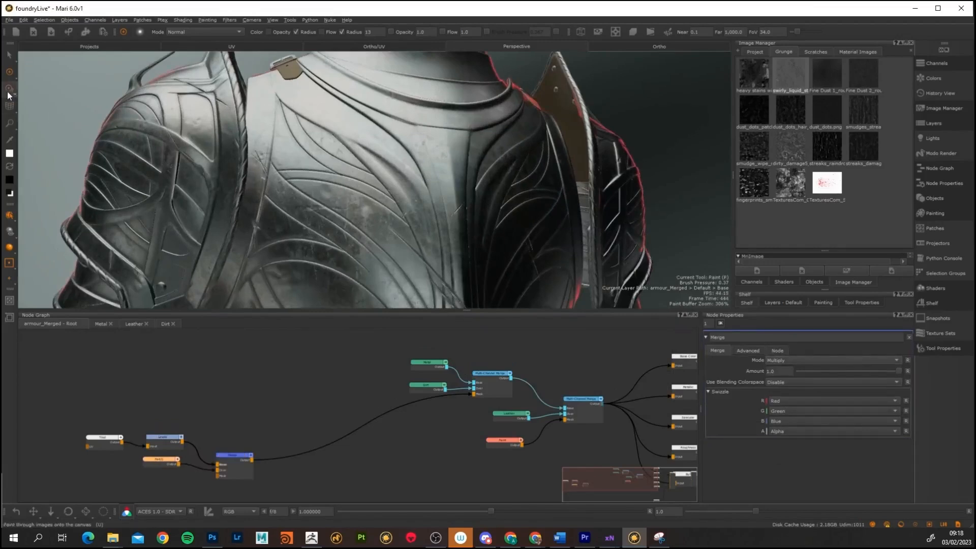
- Paint the TexturesCom grunge image onto the chest plate's dirt mask with the Paint Through tool, scaling and positioning the image first
{"action": "left_click", "coordinate": [8, 93]}
{"action": "left_click_drag", "start_coordinate": [790, 184], "coordinate": [406, 213]}
{"action": "left_click_drag", "start_coordinate": [71, 305], "coordinate": [140, 278], "text": "ctrl+shift"}
{"action": "left_click_drag", "start_coordinate": [275, 133], "coordinate": [392, 105], "text": "shift"}
{"action": "mouse_move", "coordinate": [368, 169]}
{"action": "left_mouse_down"}
{"action": "mouse_move", "coordinate": [397, 200]}
{"action": "mouse_move", "coordinate": [417, 251]}
{"action": "left_mouse_up"}
{"action": "left_click_drag", "start_coordinate": [368, 131], "coordinate": [307, 80]}
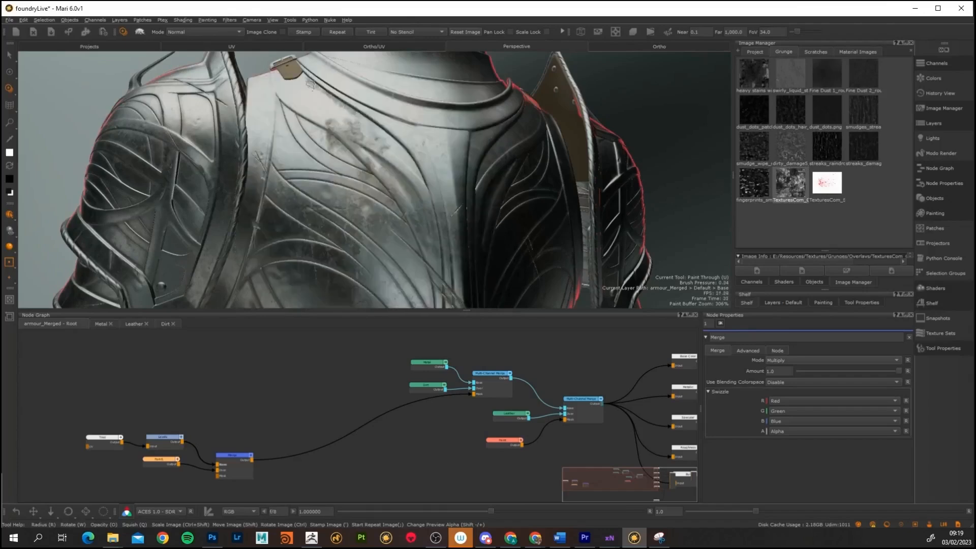
{"action": "mouse_move", "coordinate": [322, 114]}
{"action": "left_mouse_down"}
{"action": "mouse_move", "coordinate": [323, 126]}
{"action": "mouse_move", "coordinate": [293, 115]}
{"action": "left_mouse_up"}
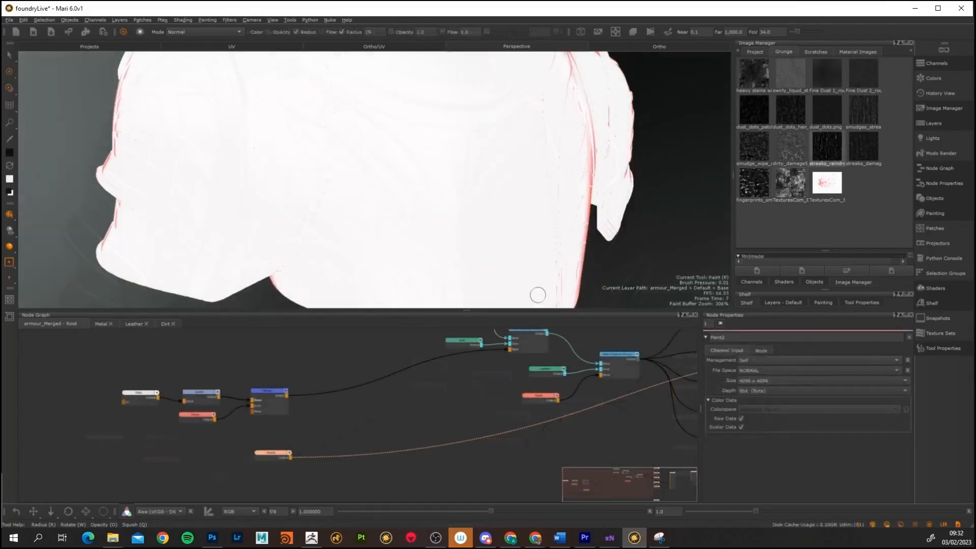
- Paint the red splatter image through onto the Paint2 node across the torso, rescaling and moving it for more coverage
{"action": "key", "text": "u"}
{"action": "mouse_move", "coordinate": [828, 183]}
{"action": "left_mouse_down"}
{"action": "mouse_move", "coordinate": [383, 219]}
{"action": "mouse_move", "coordinate": [427, 237]}
{"action": "mouse_move", "coordinate": [357, 225]}
{"action": "left_mouse_up"}
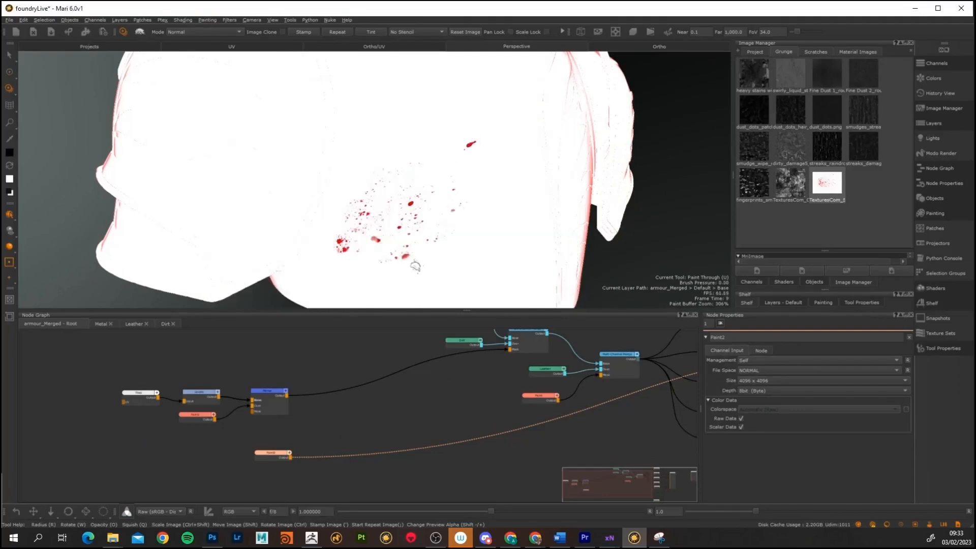
{"action": "left_click_drag", "start_coordinate": [316, 206], "coordinate": [312, 279]}
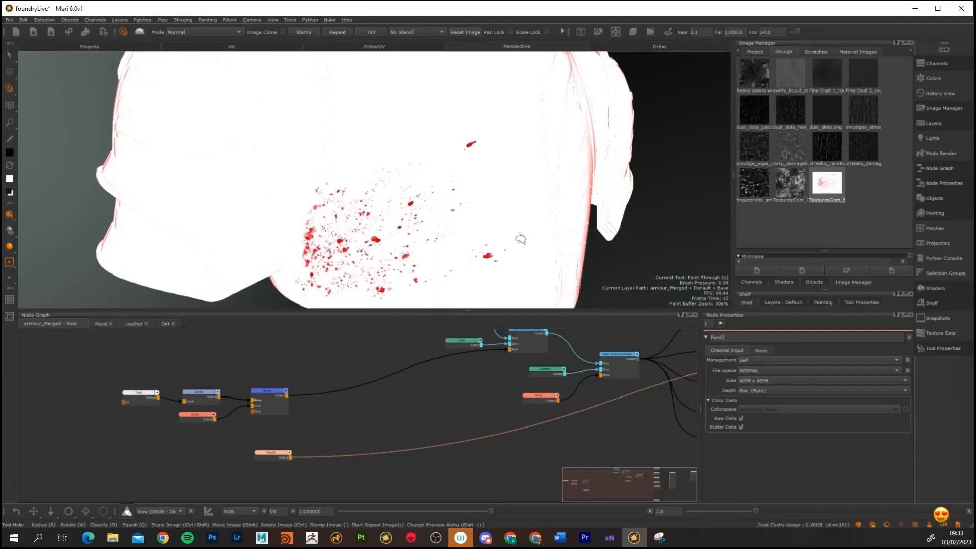
{"action": "left_click_drag", "start_coordinate": [451, 294], "coordinate": [365, 133]}
{"action": "left_click_drag", "start_coordinate": [286, 115], "coordinate": [289, 206]}
{"action": "left_click_drag", "start_coordinate": [386, 224], "coordinate": [437, 239], "text": "ctrl+shift"}
{"action": "left_click_drag", "start_coordinate": [567, 224], "coordinate": [420, 196], "text": "shift"}
{"action": "key", "text": "Escape"}
{"action": "left_click_drag", "start_coordinate": [656, 135], "coordinate": [694, 131], "text": "alt"}
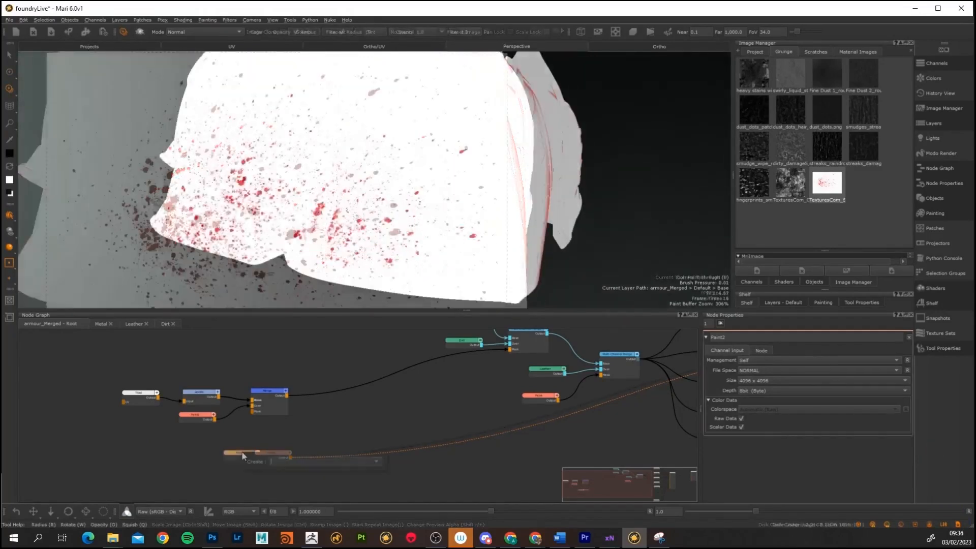
- Add an Invert node to the splatter paint chain
{"action": "left_click", "coordinate": [307, 451]}
{"action": "key", "text": "Tab"}
{"action": "type", "text": "invert"}
{"action": "key", "text": "Return"}
- Add a Levels node after the Invert and set its input Black to 0.109 and Mid to 0.31
{"action": "key", "text": "Tab"}
{"action": "type", "text": "levels"}
{"action": "key", "text": "Return"}
{"action": "left_click_drag", "start_coordinate": [764, 472], "coordinate": [778, 473]}
{"action": "left_click_drag", "start_coordinate": [831, 461], "coordinate": [806, 463]}
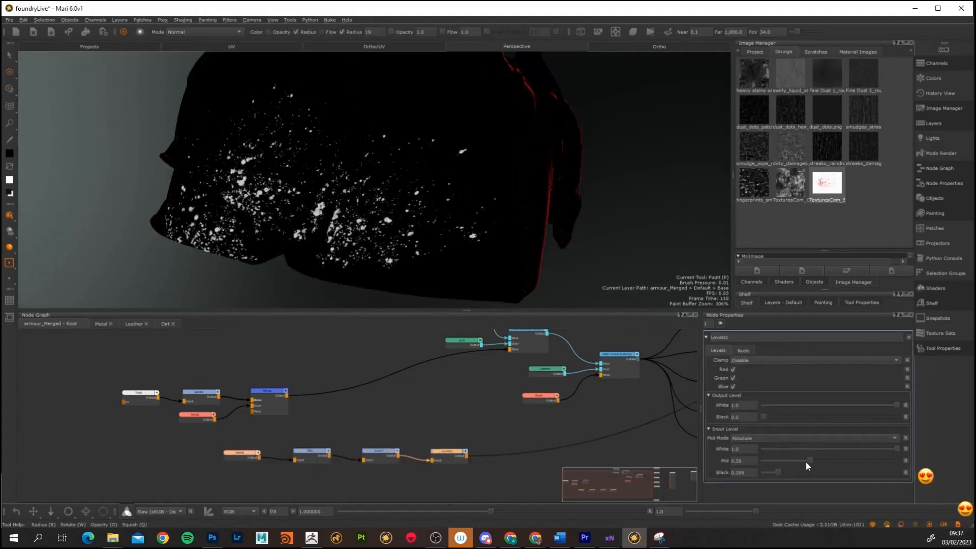
- Shift the splatter chain aside, add a black Paint node below its Levels node, and merge the two
{"action": "left_click_drag", "start_coordinate": [315, 454], "coordinate": [228, 447]}
{"action": "key", "text": "Tab"}
{"action": "type", "text": "paint"}
{"action": "key", "text": "Return"}
{"action": "left_click", "coordinate": [451, 256]}
{"action": "left_click_drag", "start_coordinate": [481, 325], "coordinate": [468, 372]}
{"action": "left_click", "coordinate": [514, 394]}
{"action": "left_click", "coordinate": [441, 319]}
{"action": "key", "text": "m"}
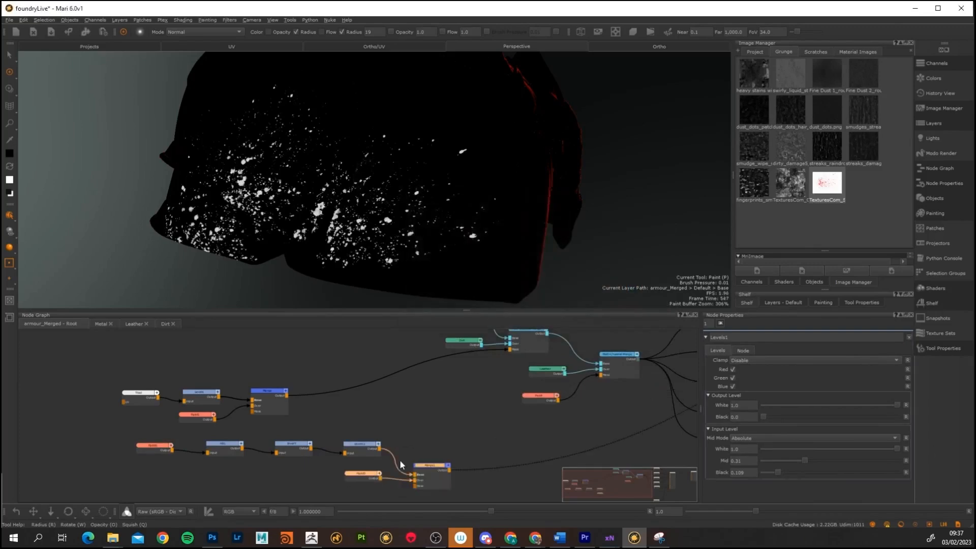
- Set the splatter Merge node's mode to Screen and move the node up slightly beside its Levels input
{"action": "left_click", "coordinate": [834, 360]}
{"action": "left_click", "coordinate": [815, 392]}
{"action": "left_click_drag", "start_coordinate": [433, 467], "coordinate": [436, 434]}
- Paint the raindrop streaks image through onto the black Paint node, adding vertical drips below the splatter after rescaling and positioning the image
{"action": "left_click_drag", "start_coordinate": [817, 159], "coordinate": [529, 196]}
{"action": "left_click_drag", "start_coordinate": [425, 193], "coordinate": [492, 159], "text": "ctrl+shift"}
{"action": "mouse_move", "coordinate": [492, 159]}
{"action": "left_mouse_down", "text": "shift"}
{"action": "mouse_move", "coordinate": [379, 172]}
{"action": "mouse_move", "coordinate": [402, 172]}
{"action": "mouse_move", "coordinate": [376, 157]}
{"action": "left_mouse_up", "text": "shift"}
{"action": "left_click_drag", "start_coordinate": [369, 247], "coordinate": [357, 259]}
{"action": "left_click_drag", "start_coordinate": [413, 160], "coordinate": [412, 166]}
{"action": "mouse_move", "coordinate": [485, 148]}
{"action": "left_mouse_down"}
{"action": "mouse_move", "coordinate": [566, 206]}
{"action": "mouse_move", "coordinate": [484, 204]}
{"action": "left_mouse_up"}
{"action": "left_click_drag", "start_coordinate": [364, 182], "coordinate": [367, 224]}
{"action": "left_click_drag", "start_coordinate": [456, 209], "coordinate": [338, 260], "text": "shift"}
{"action": "left_click_drag", "start_coordinate": [390, 222], "coordinate": [388, 254]}
{"action": "key", "text": "p"}
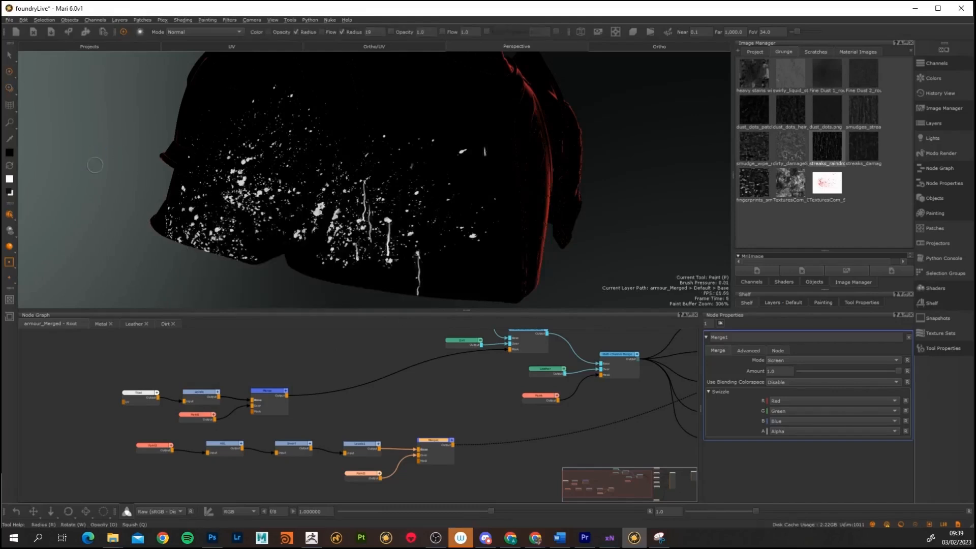
- Merge the splatter and drip result over the earlier dirt mask with a new Merge node set to Screen
{"action": "left_click_drag", "start_coordinate": [116, 146], "coordinate": [92, 147], "text": "alt"}
{"action": "key", "text": "m"}
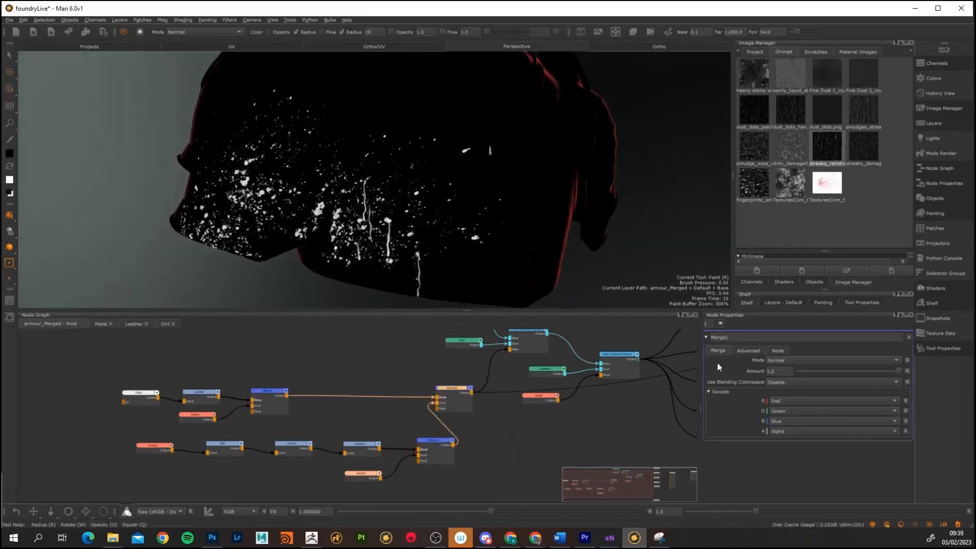
{"action": "left_click", "coordinate": [833, 360]}
{"action": "left_click", "coordinate": [796, 394]}
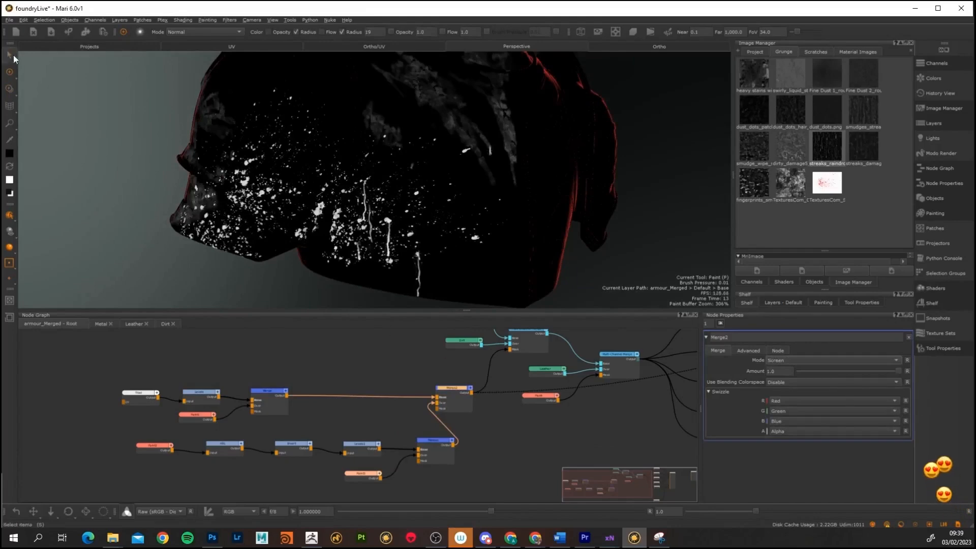
{"action": "middle_click_drag", "start_coordinate": [507, 417], "coordinate": [201, 433]}
{"action": "left_click_drag", "start_coordinate": [442, 374], "coordinate": [521, 368]}
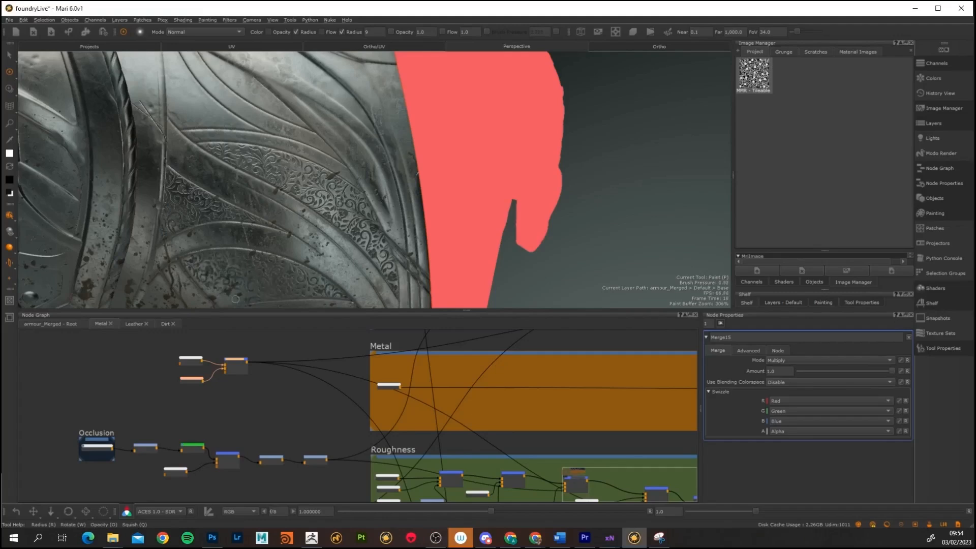
- Examine the textured metal and dirt on the armour, from close up on the engraved plates to the whole chest piece
{"action": "left_click_drag", "start_coordinate": [257, 228], "coordinate": [250, 206], "text": "alt"}
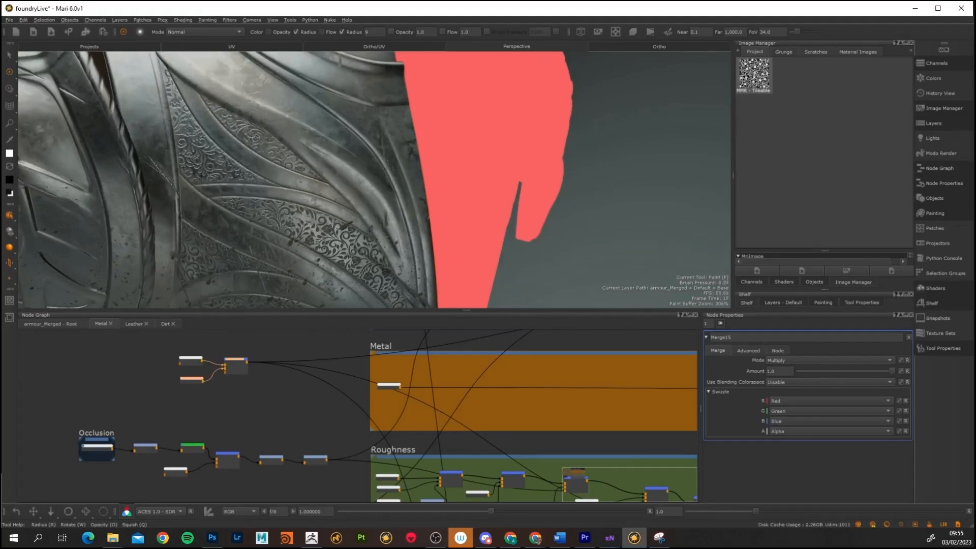
{"action": "mouse_move", "coordinate": [217, 143]}
{"action": "left_mouse_down", "text": "alt"}
{"action": "mouse_move", "coordinate": [239, 158]}
{"action": "mouse_move", "coordinate": [314, 159]}
{"action": "mouse_move", "coordinate": [346, 132]}
{"action": "left_mouse_up", "text": "alt"}
{"action": "mouse_move", "coordinate": [381, 201]}
{"action": "left_mouse_down"}
{"action": "mouse_move", "coordinate": [326, 219]}
{"action": "mouse_move", "coordinate": [349, 186]}
{"action": "left_mouse_up"}
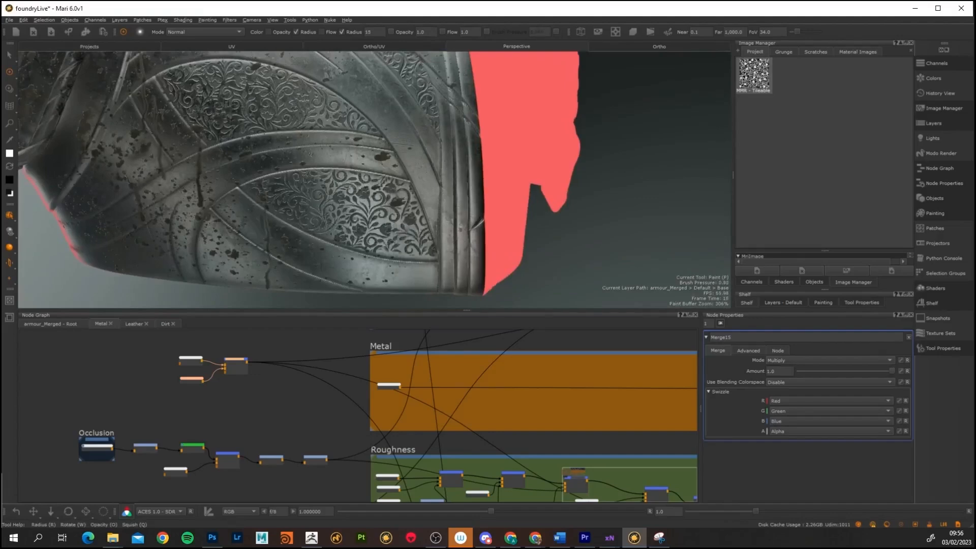
{"action": "left_click_drag", "start_coordinate": [343, 285], "coordinate": [219, 249]}
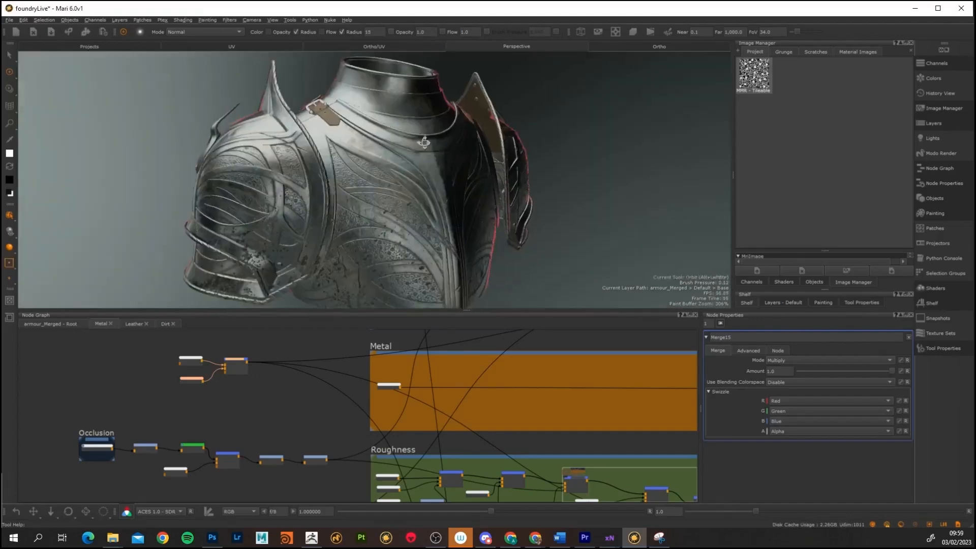
{"action": "left_click_drag", "start_coordinate": [285, 153], "coordinate": [354, 127], "text": "alt"}
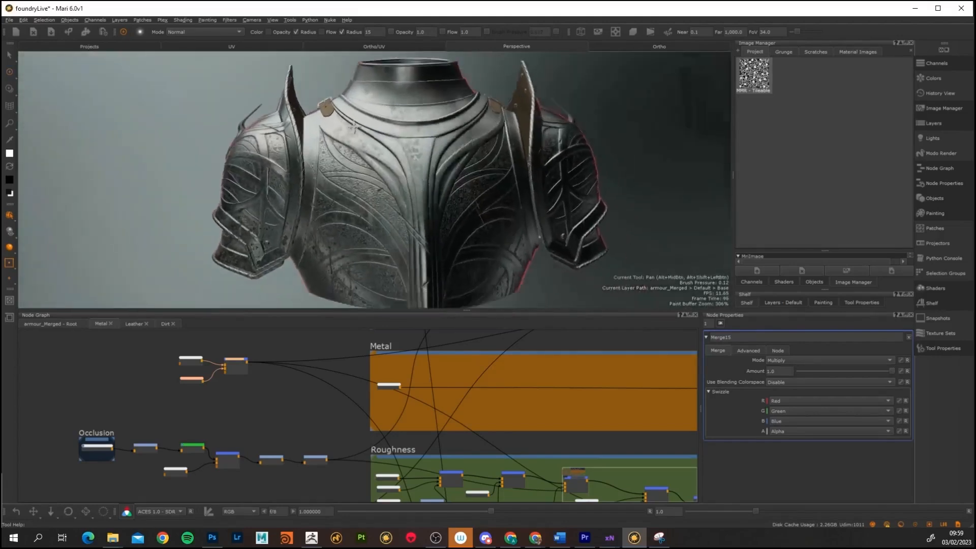
{"action": "middle_click_drag", "start_coordinate": [354, 126], "coordinate": [353, 133], "text": "alt"}
{"action": "mouse_move", "coordinate": [352, 134]}
{"action": "left_mouse_down", "text": "alt"}
{"action": "mouse_move", "coordinate": [336, 140]}
{"action": "mouse_move", "coordinate": [376, 145]}
{"action": "left_mouse_up", "text": "alt"}
{"action": "middle_click_drag", "start_coordinate": [376, 144], "coordinate": [375, 173], "text": "alt"}
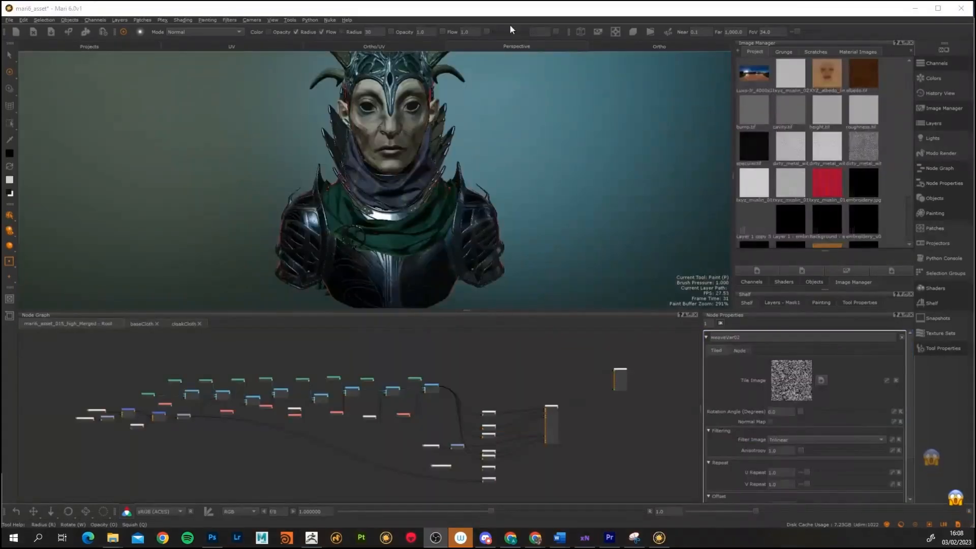
- Examine the chain of Multi-Channel Merge nodes, materials and masks in the mari6_asset node graph, from the final merge back to Metal
{"action": "scroll", "coordinate": [395, 414], "scroll_direction": "up", "scroll_amount": 8}
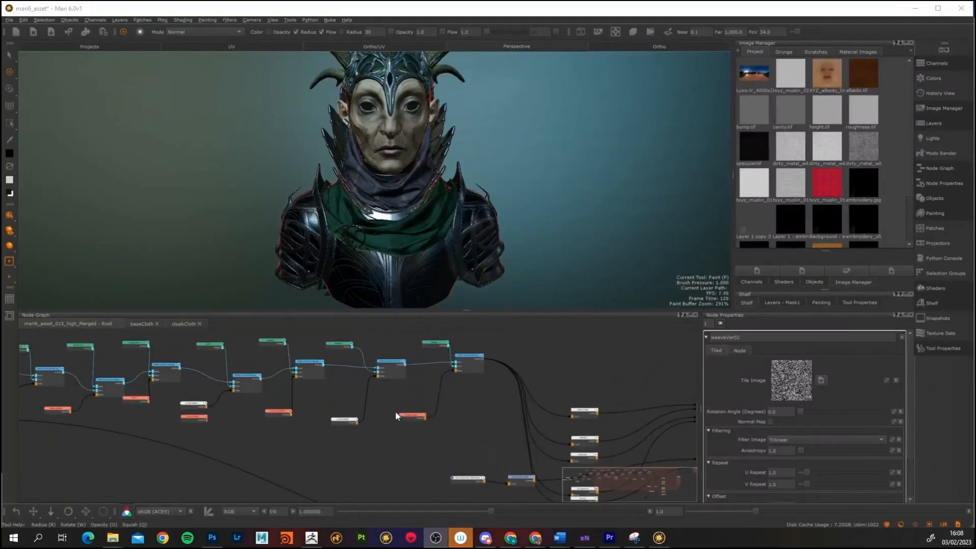
{"action": "scroll", "coordinate": [406, 406], "scroll_direction": "up", "scroll_amount": 5}
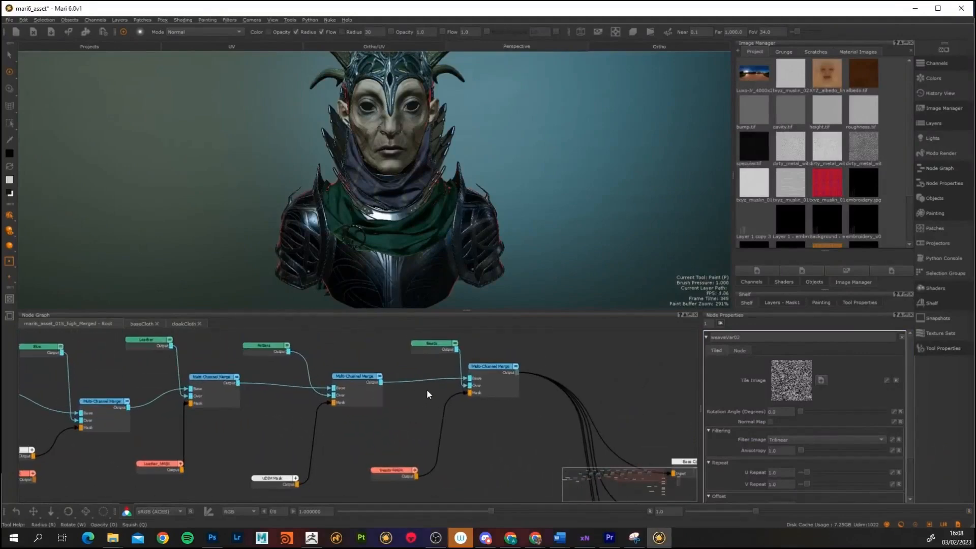
{"action": "middle_click_drag", "start_coordinate": [249, 423], "coordinate": [495, 434]}
{"action": "middle_click_drag", "start_coordinate": [233, 388], "coordinate": [564, 375]}
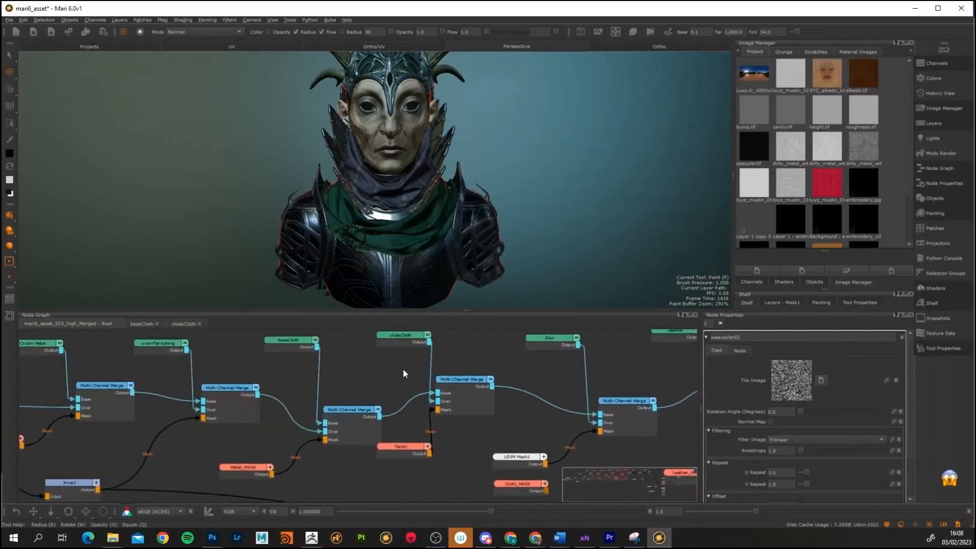
{"action": "middle_click_drag", "start_coordinate": [355, 380], "coordinate": [616, 367]}
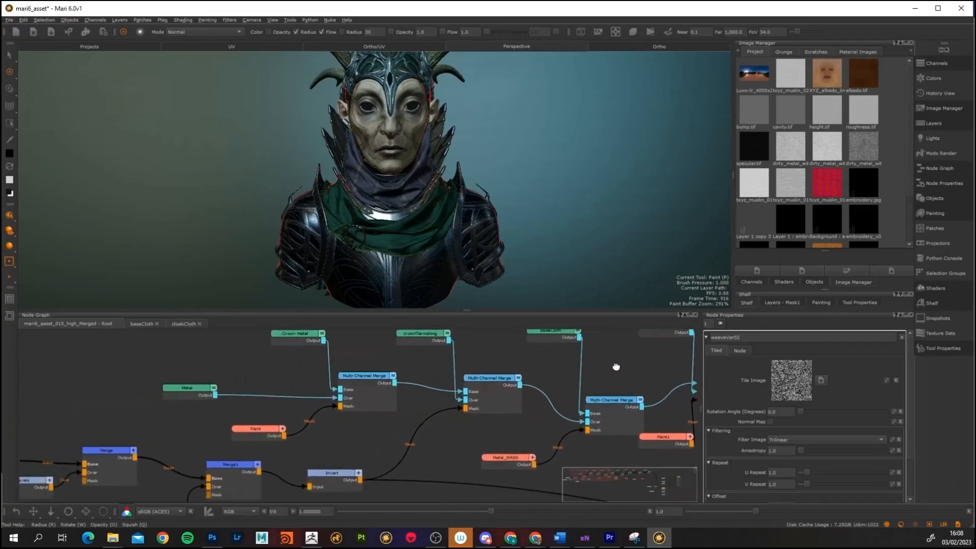
{"action": "middle_click_drag", "start_coordinate": [267, 375], "coordinate": [432, 374]}
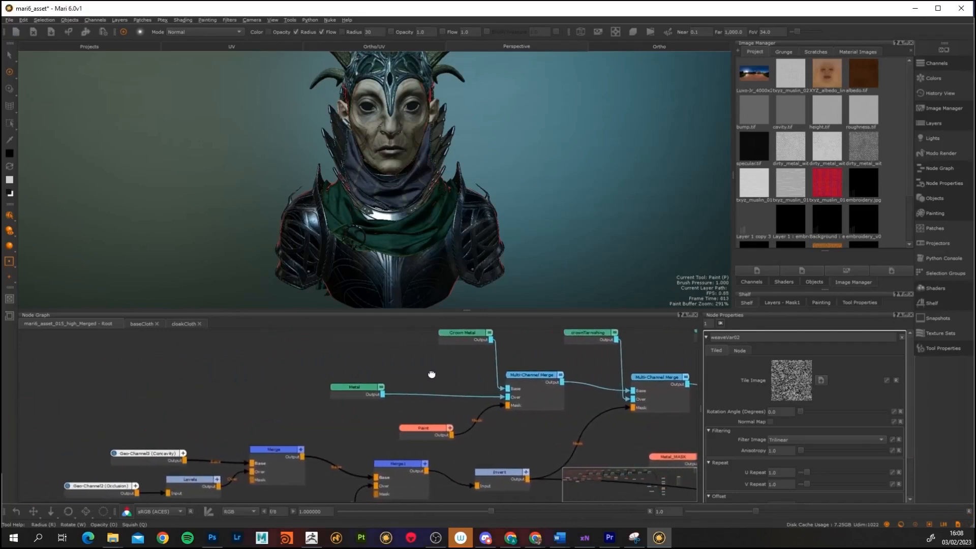
- Open the Metal material group in an enlarged node graph and examine its Diffuse, Roughness, Pitting, scratches and Bump sections
{"action": "double_click", "coordinate": [358, 391]}
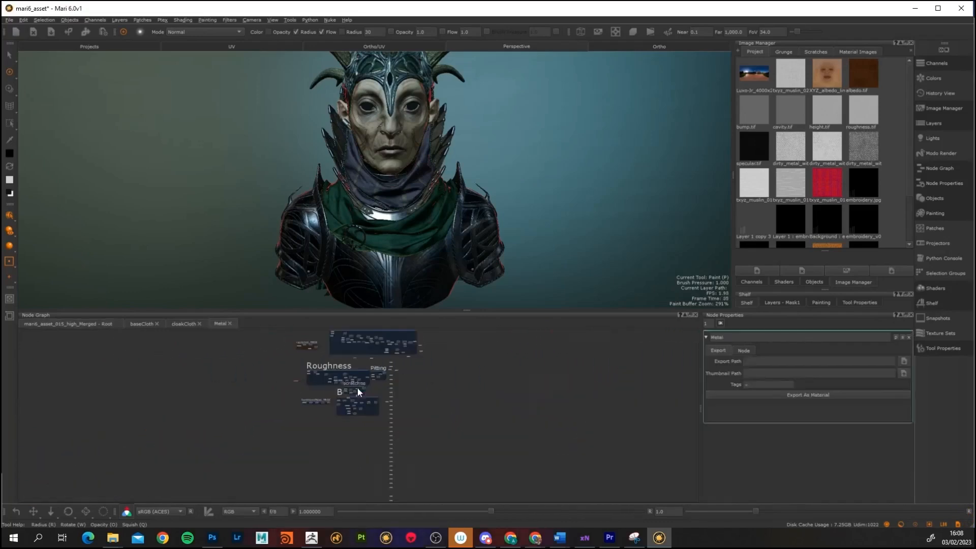
{"action": "scroll", "coordinate": [274, 376], "scroll_direction": "up", "scroll_amount": 5}
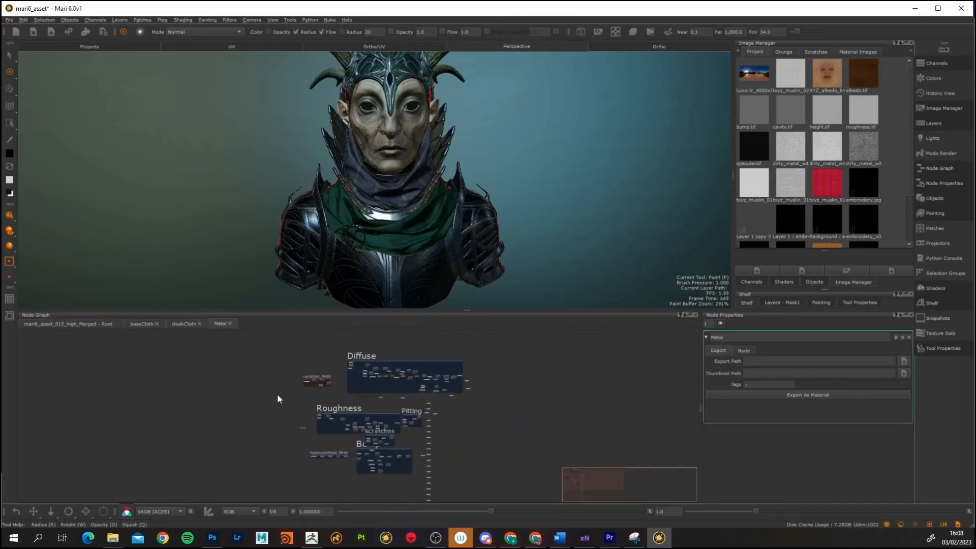
{"action": "middle_click_drag", "start_coordinate": [289, 412], "coordinate": [222, 403]}
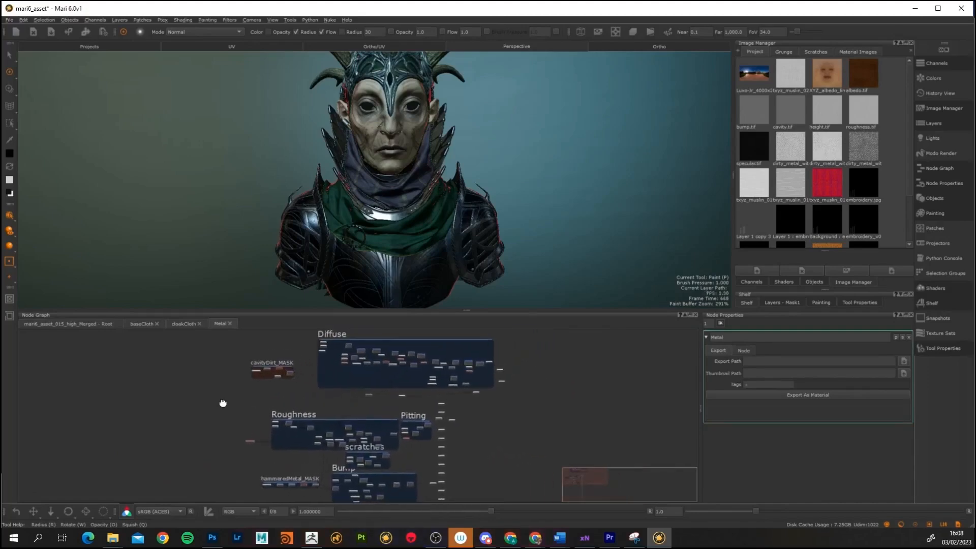
{"action": "left_click_drag", "start_coordinate": [465, 311], "coordinate": [467, 202]}
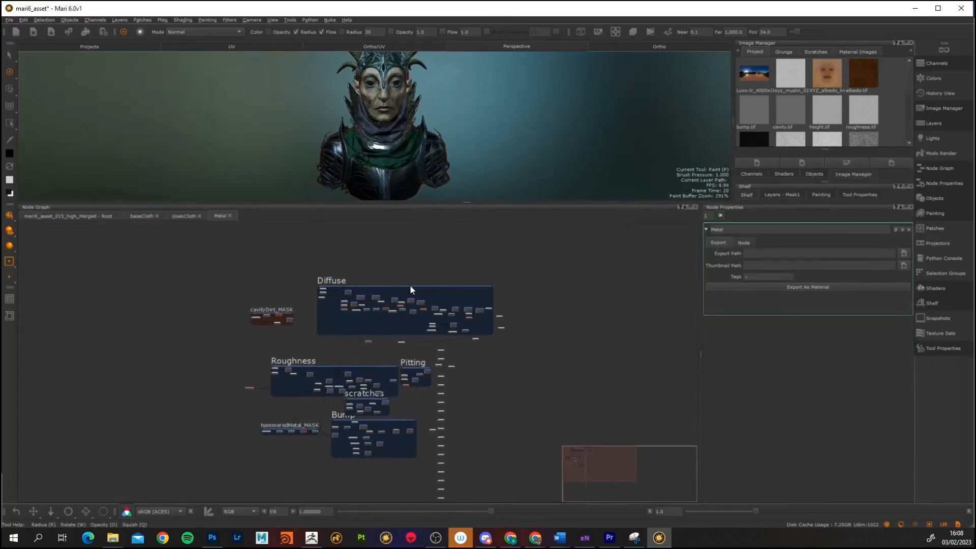
{"action": "scroll", "coordinate": [456, 394], "scroll_direction": "up", "scroll_amount": 3}
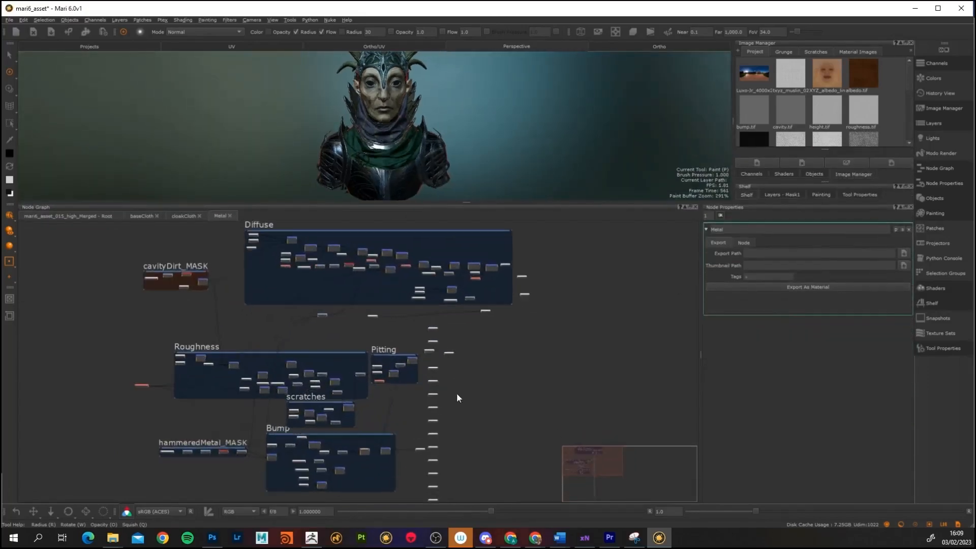
{"action": "middle_click_drag", "start_coordinate": [457, 383], "coordinate": [461, 386]}
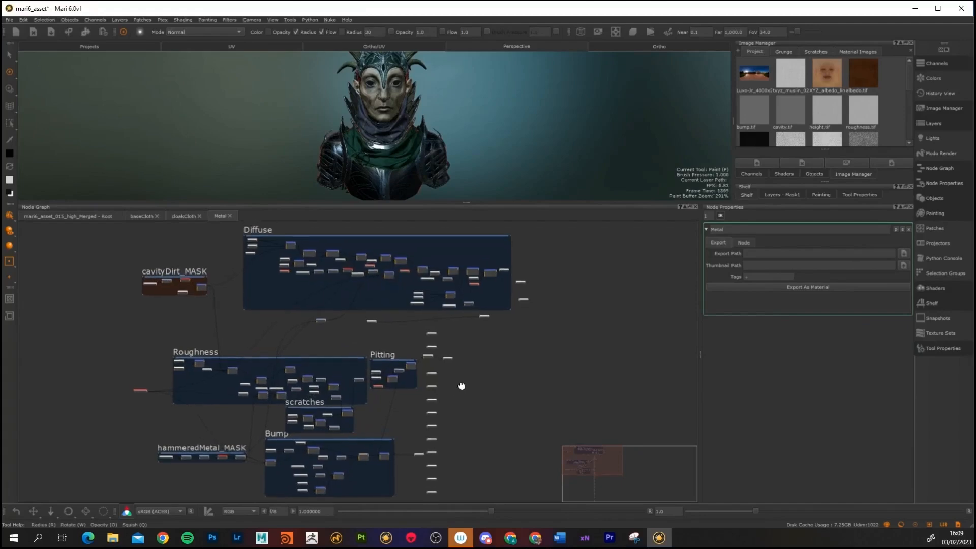